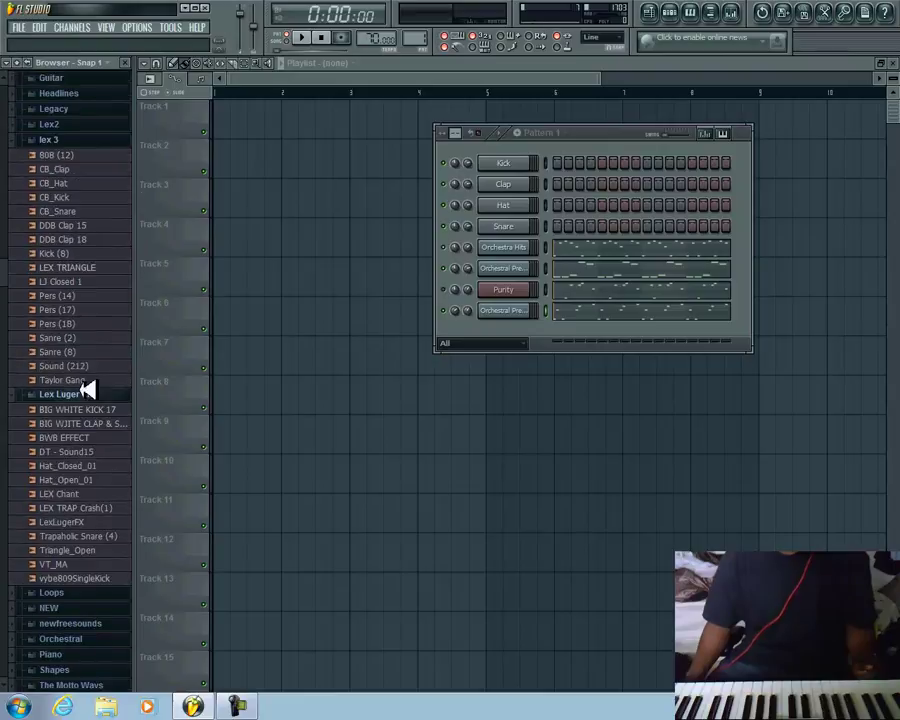
Add the Hat_Closed_01, Hat_Open_01 and LEX TRAP Crash(1) samples from the Lex Luger Kit as new channels in Pattern 1.
left_click_drag(97, 463, 493, 337)
left_click_drag(86, 477, 515, 345)
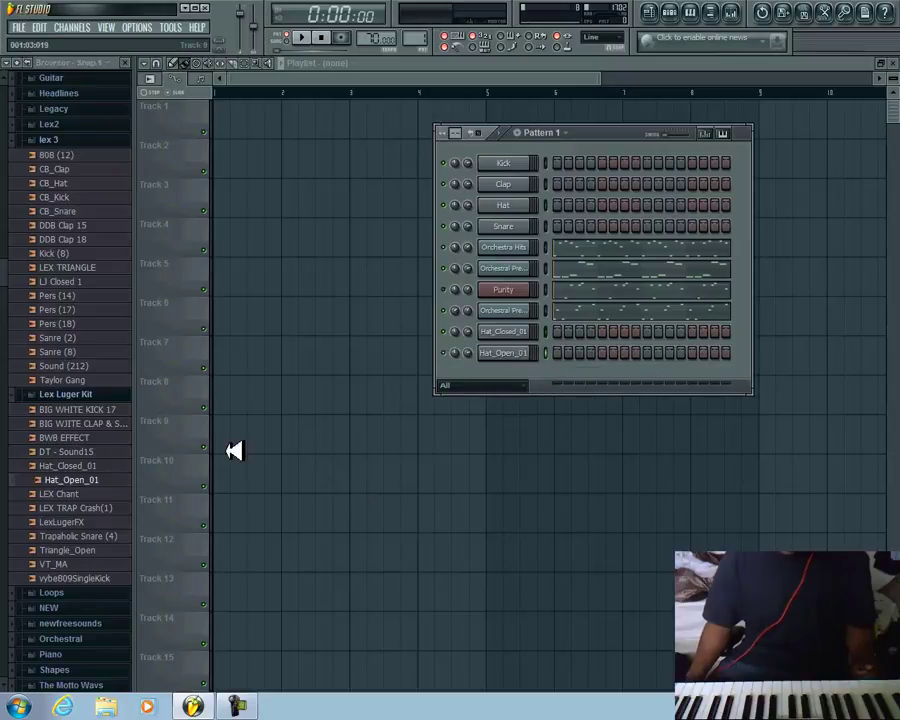
left_click_drag(93, 508, 517, 345)
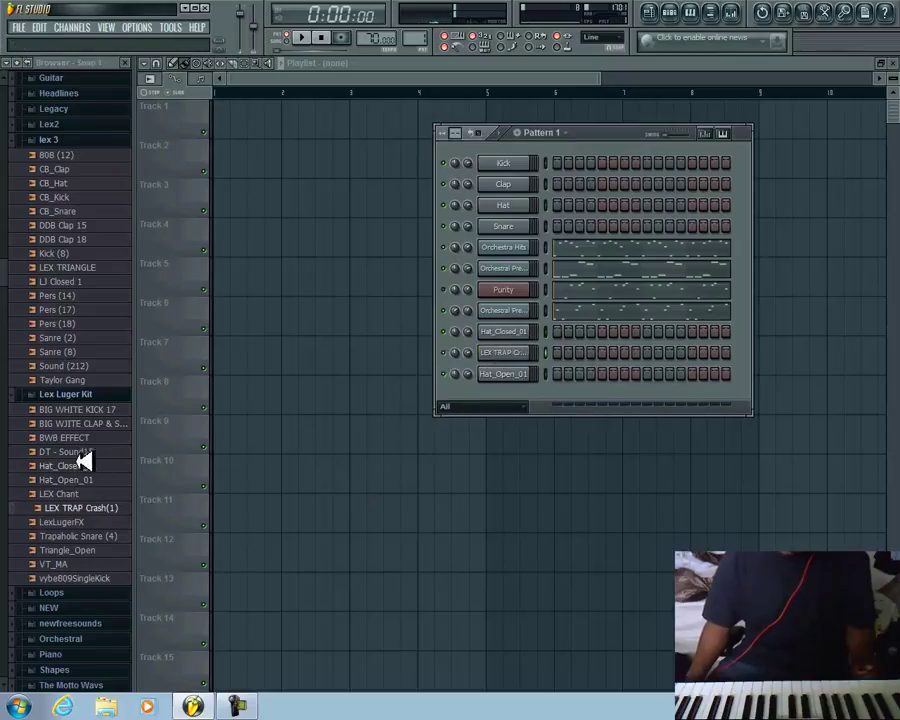
Add the Triangle_Open, VT_MA and BIG WJITE CLAP & SNARE samples from the Lex Luger Kit as new channels.
left_click(90, 536)
left_click_drag(92, 548, 497, 398)
left_click_drag(75, 564, 510, 415)
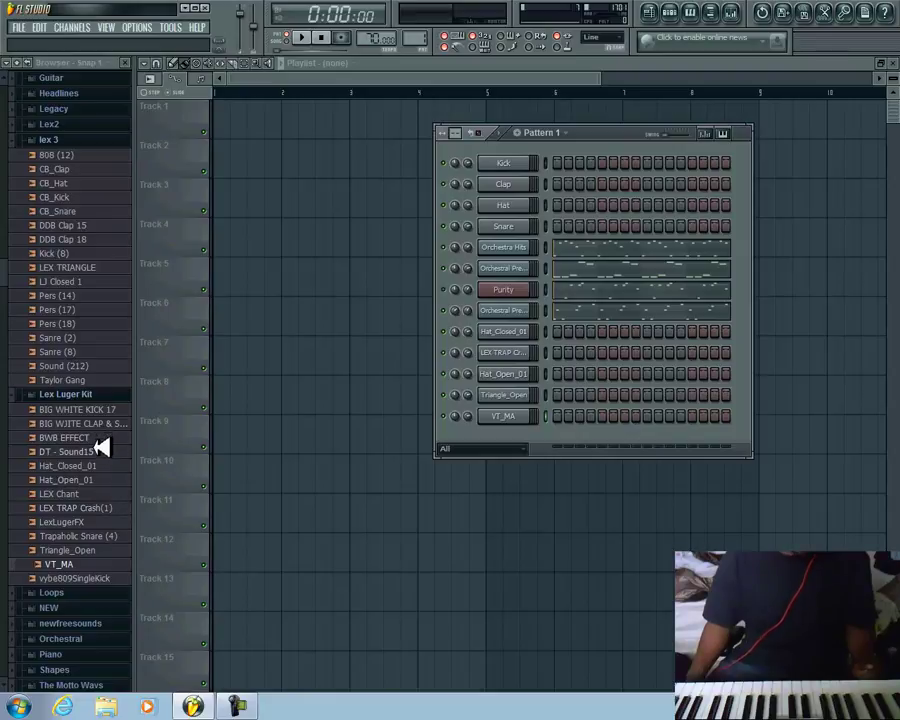
left_click_drag(54, 424, 504, 436)
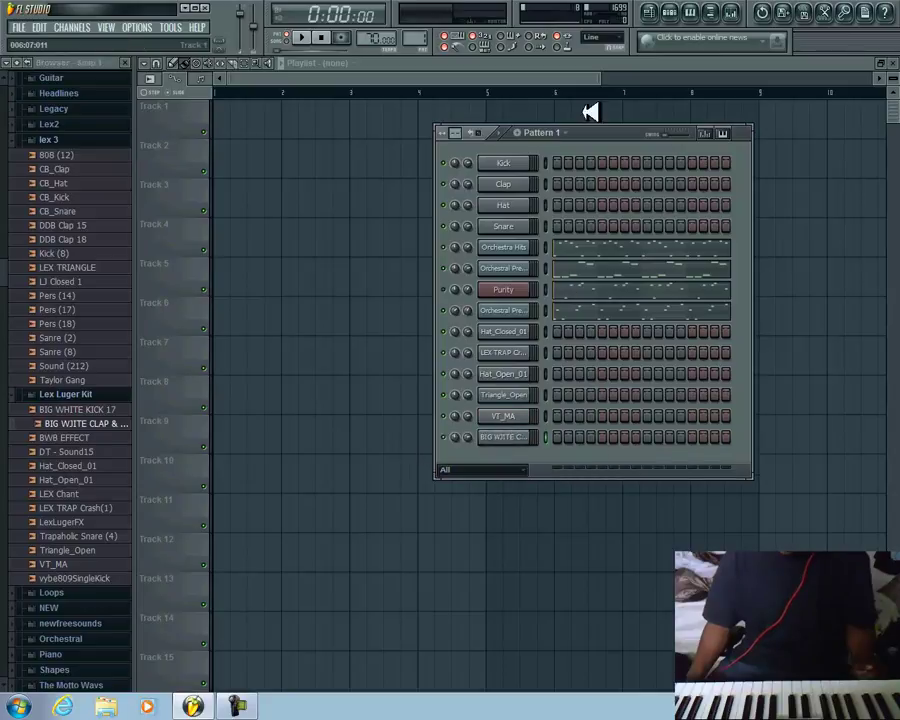
Widen the step sequencer to 32 steps, start playback and place LEX TRAP Crash hits on steps 1 and 17.
left_click_drag(580, 131, 290, 98)
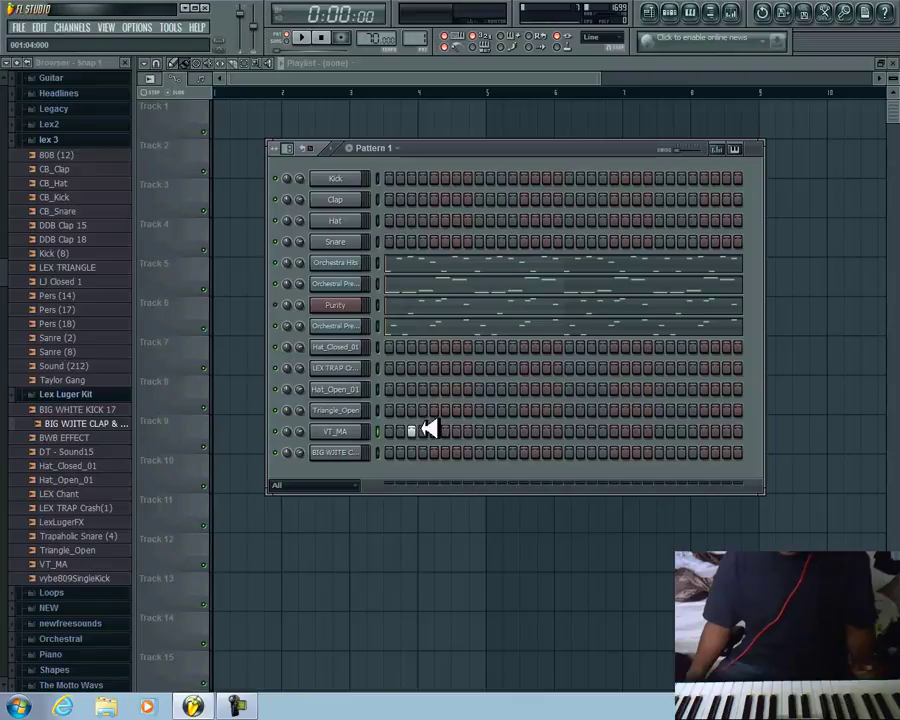
left_click(302, 36)
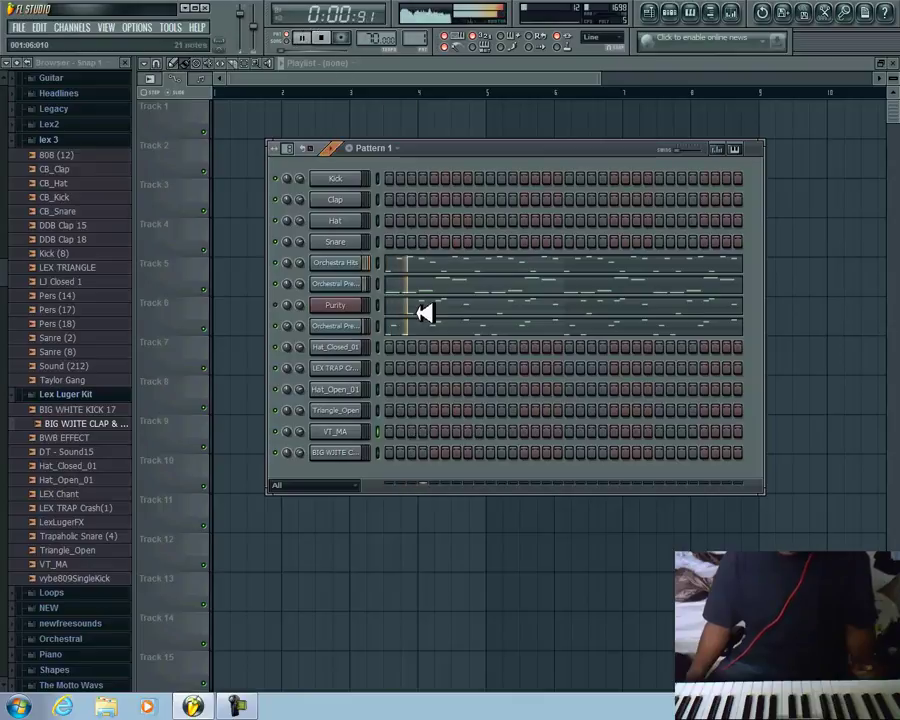
left_click(389, 367)
left_click(569, 367)
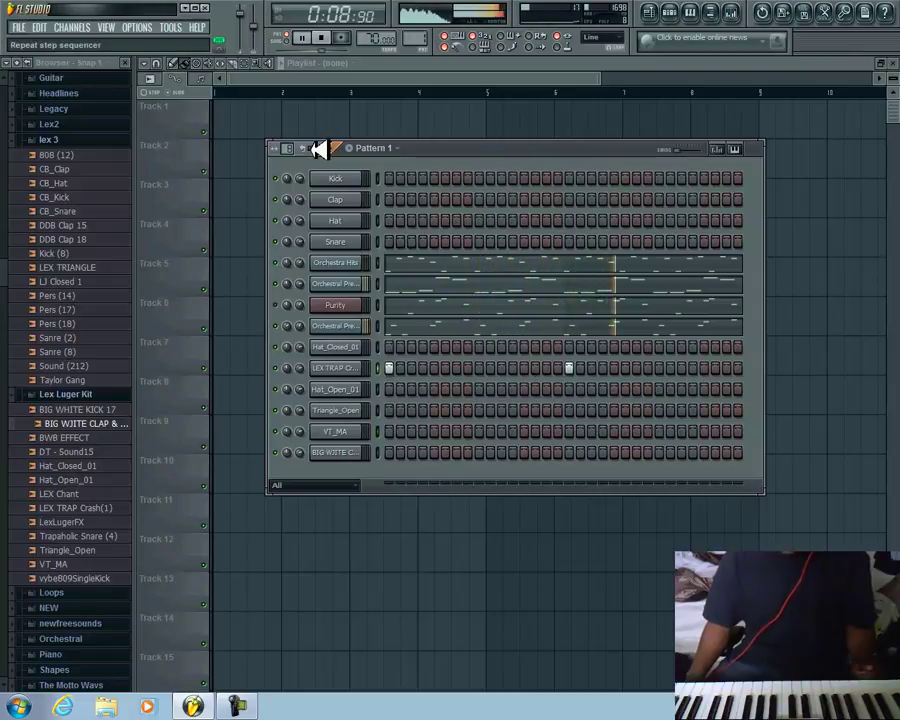
Program the Hat_Open_01 channel with a hit on every fourth step from step 1 through step 29.
left_click(389, 389)
left_click(479, 389)
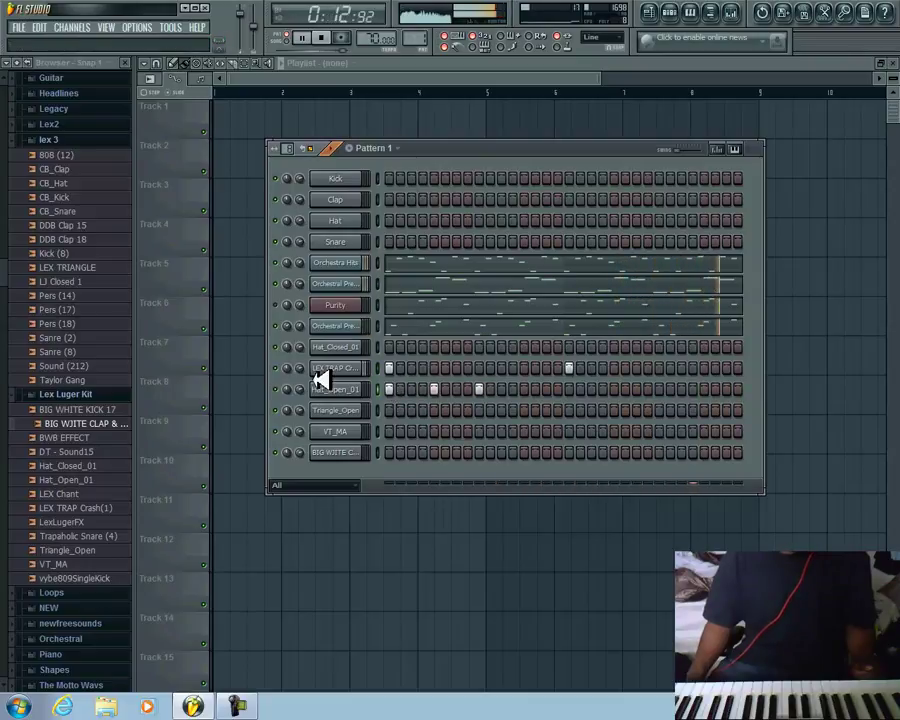
left_click(524, 389)
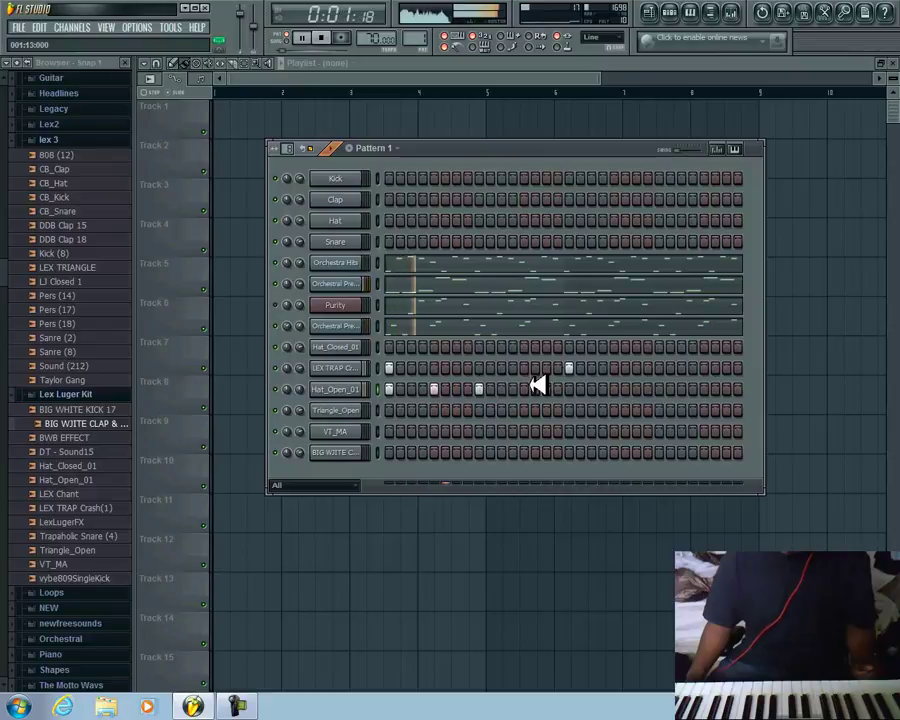
left_click(614, 389)
left_click(659, 389)
left_click(707, 389)
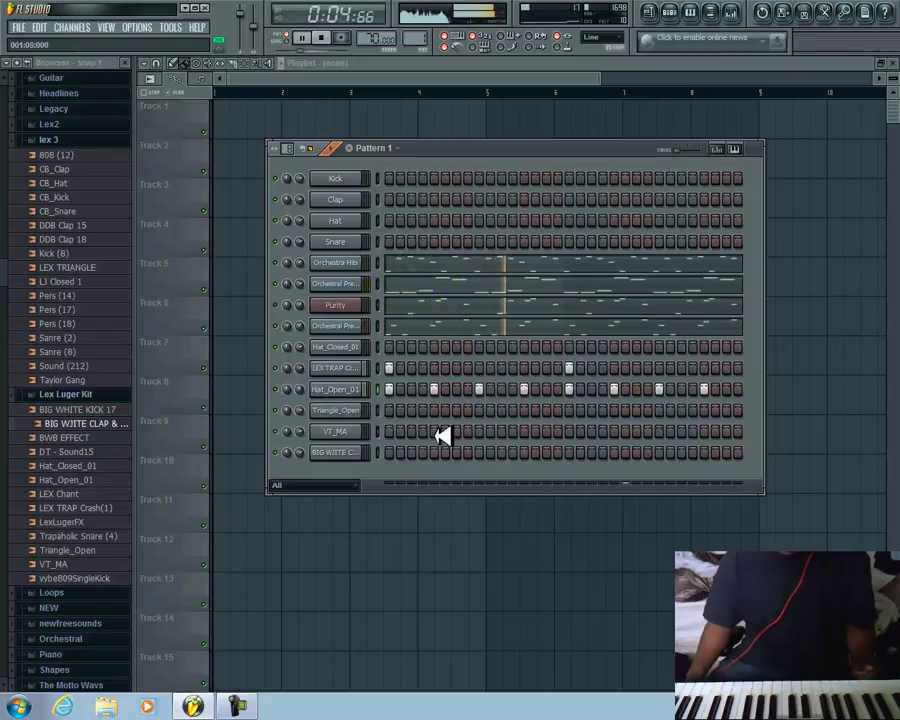
Program Triangle_Open hits on steps 1, 9, 17 and 25.
left_click(390, 410)
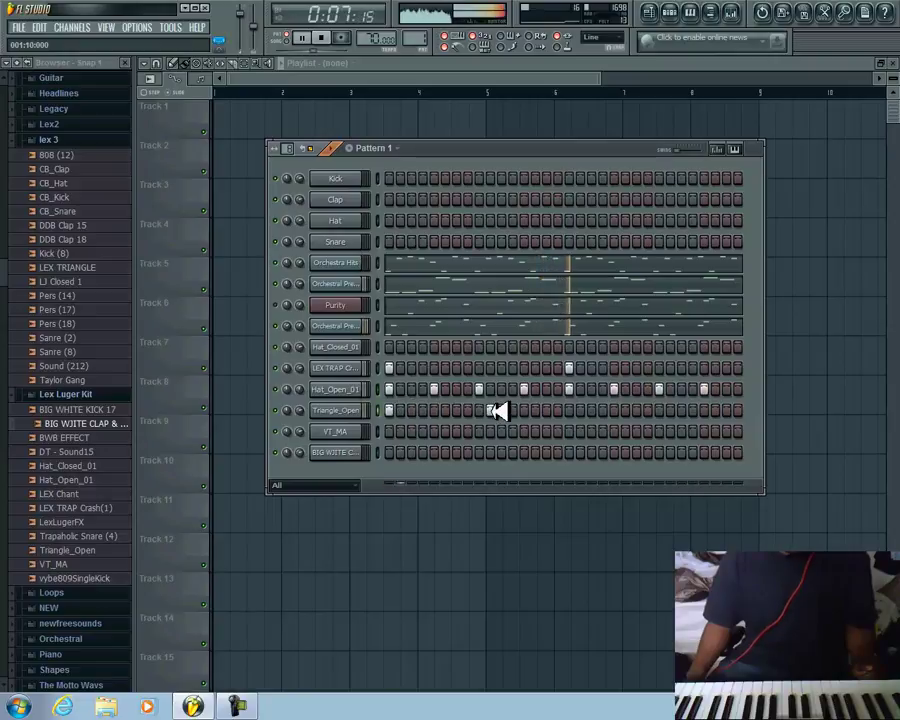
left_click(568, 410)
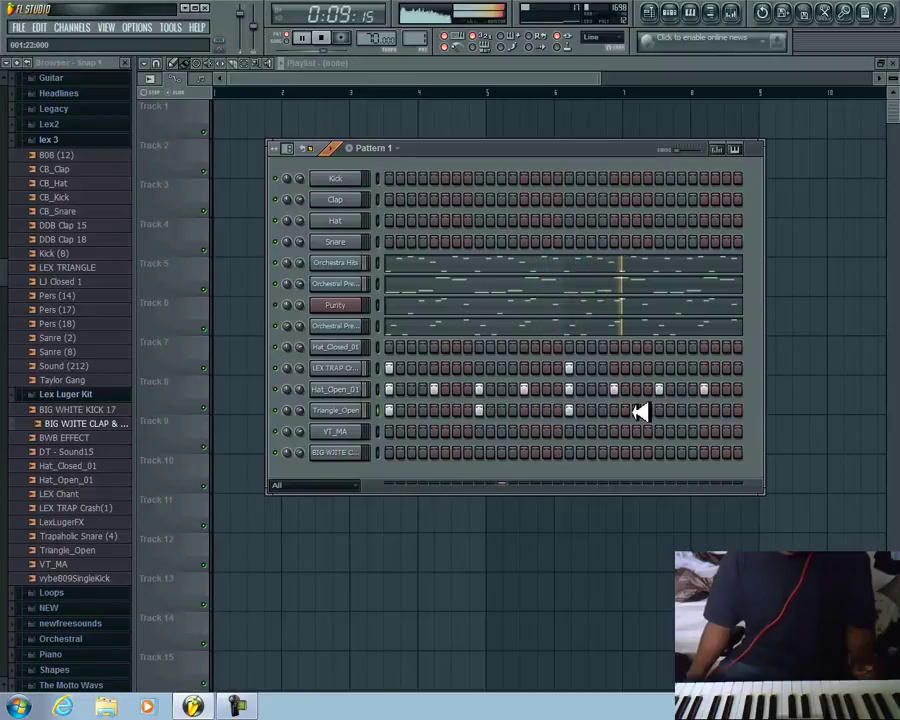
left_click(659, 410)
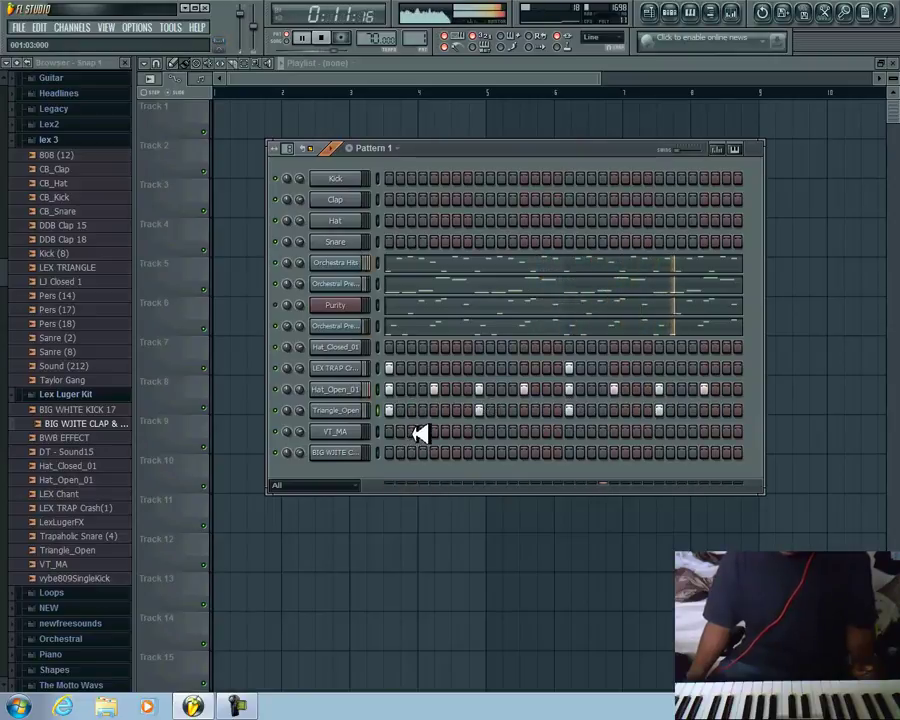
Program VT_MA with paired hits on the third and fourth steps of each beat, from steps 3–4 through 27–28.
left_click(411, 431)
left_click(422, 431)
left_click(501, 431)
left_click(556, 431)
left_click(590, 431)
left_click(601, 431)
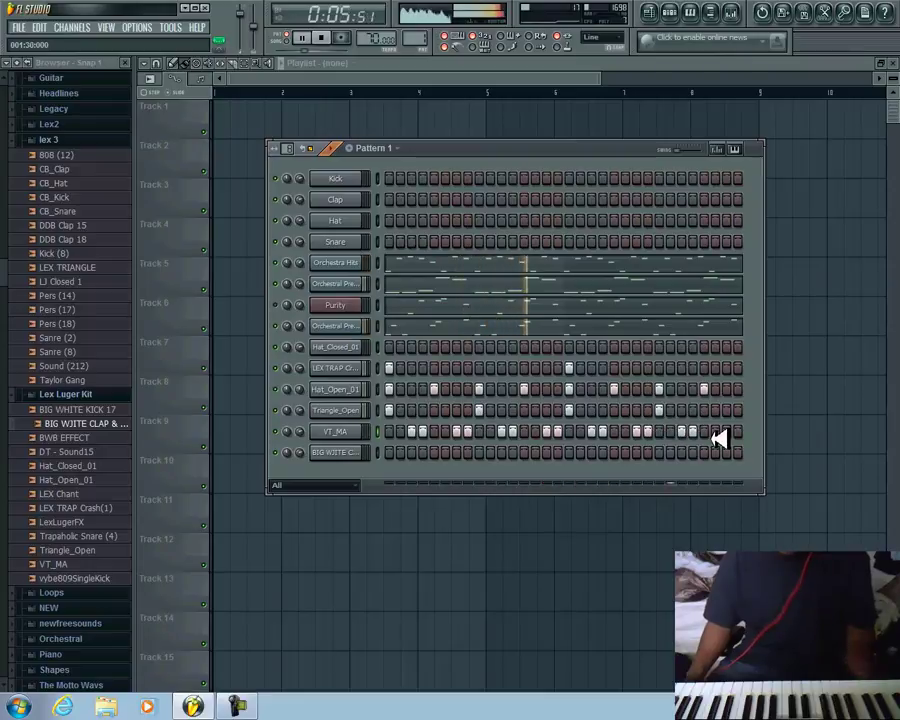
Program BIG WJITE CLAP & SNARE hits on steps 5, 13, 21 and 29.
left_click(434, 452)
left_click(524, 452)
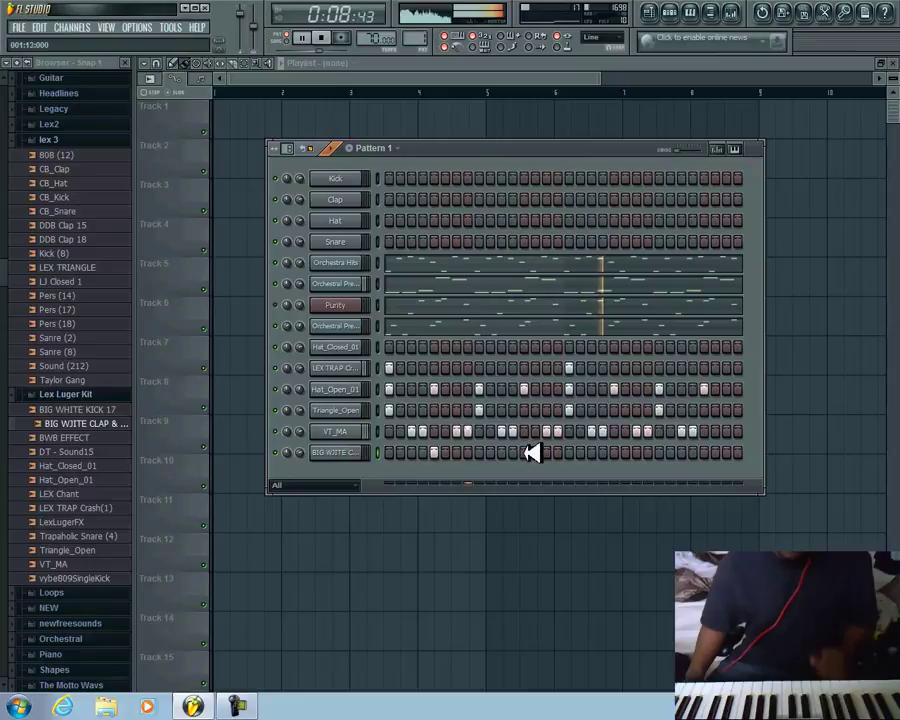
left_click(614, 452)
left_click(704, 452)
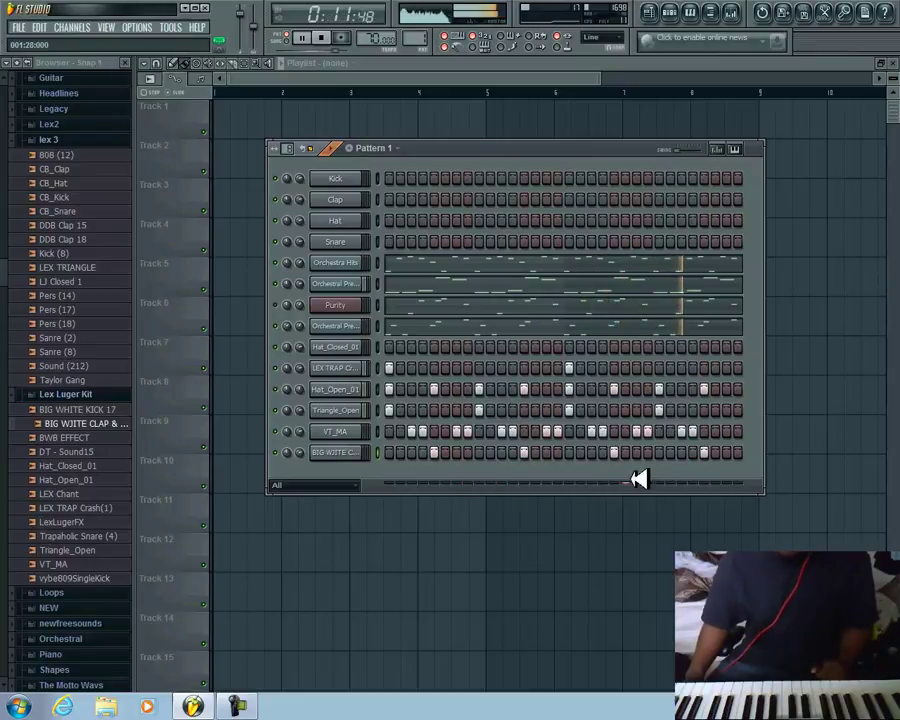
Clone the BIG WJITE CLAP & SNARE channel and open the piano roll of the clone.
right_click(356, 453)
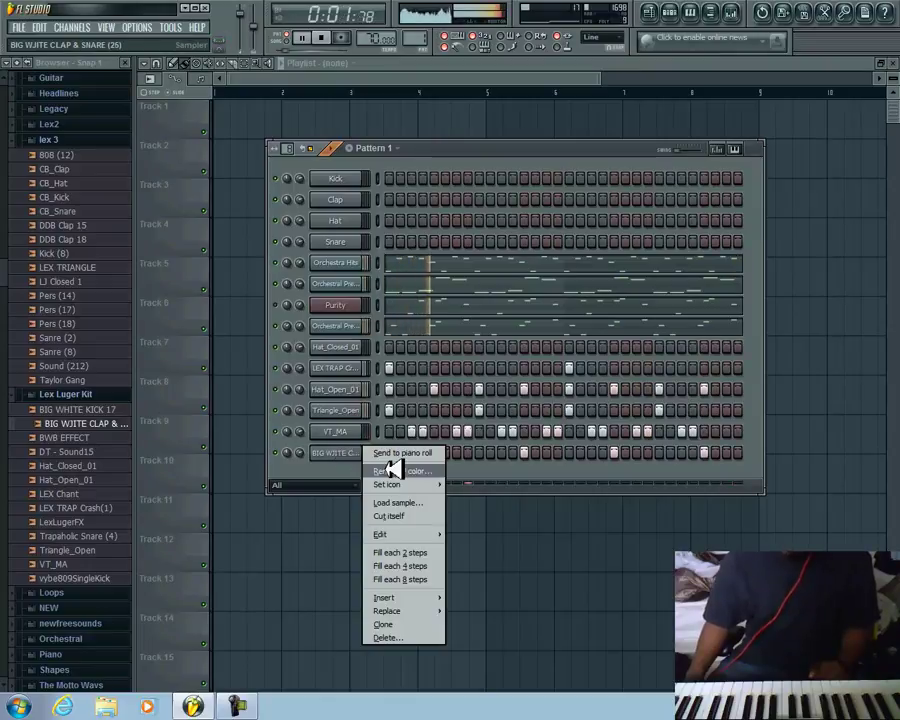
left_click(397, 622)
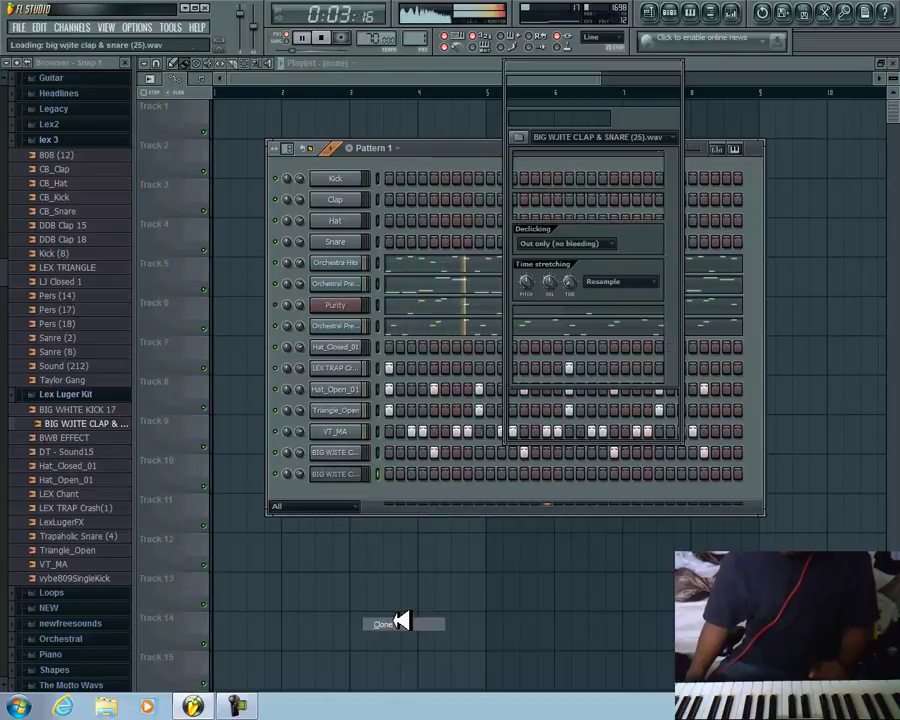
right_click(348, 476)
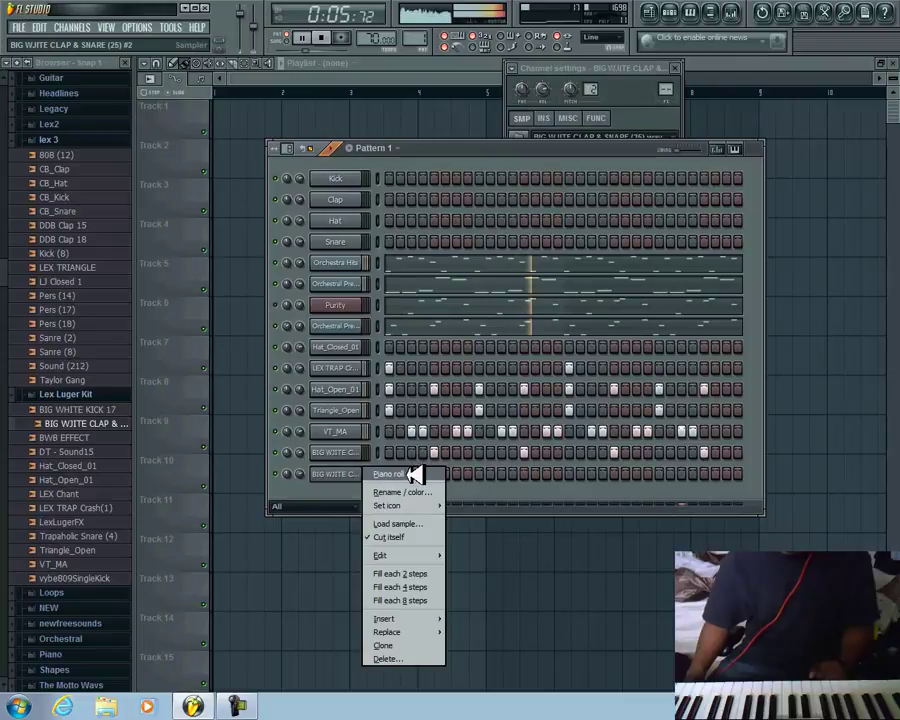
left_click(412, 474)
left_click(735, 14)
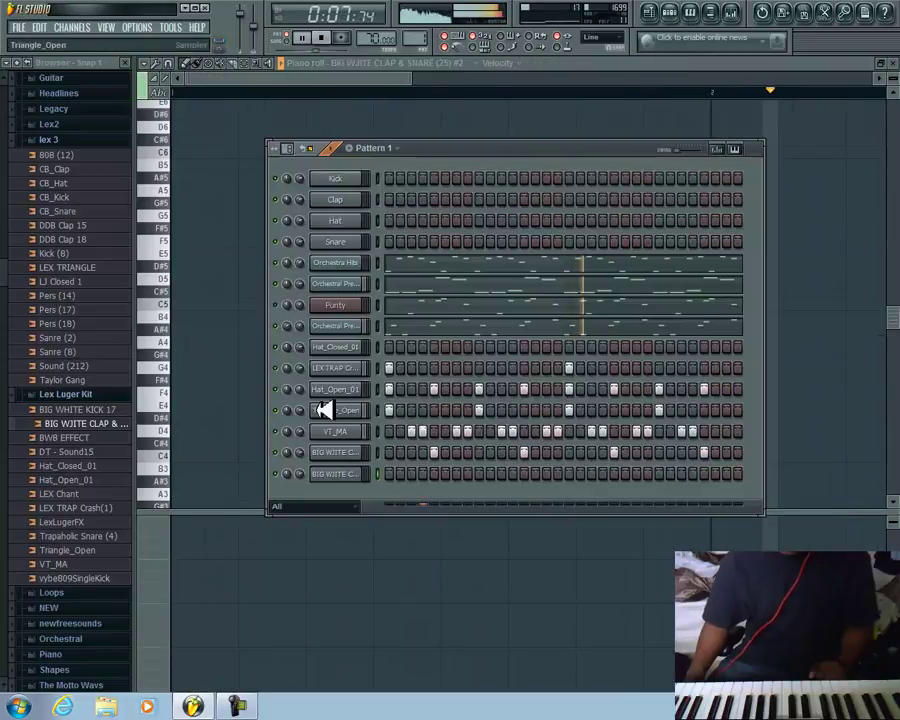
Solo the cloned clap channel and bring its empty piano roll back into view.
right_click(281, 472)
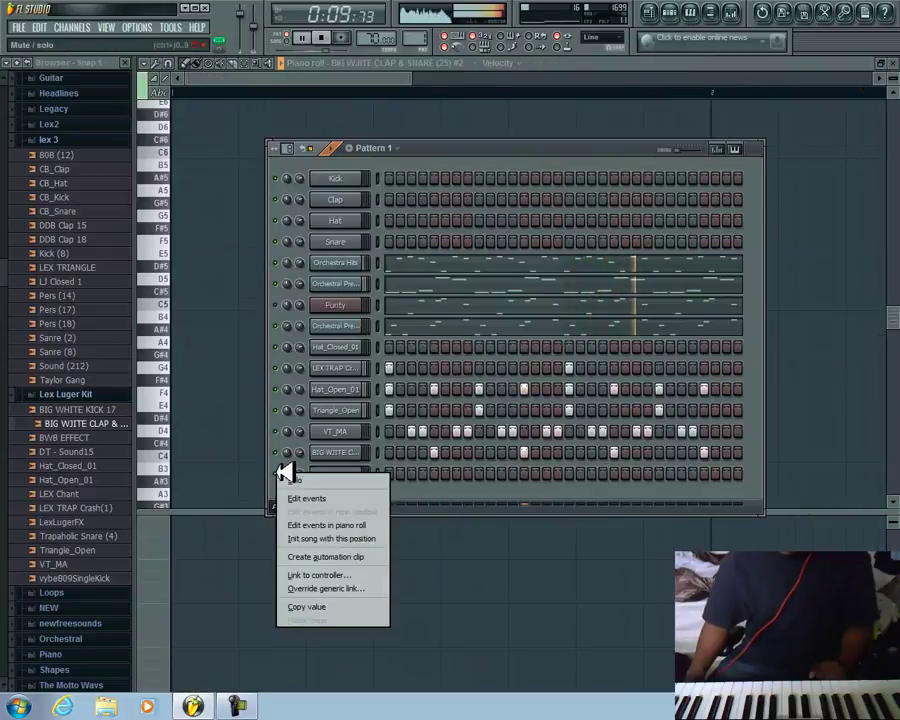
left_click(288, 476)
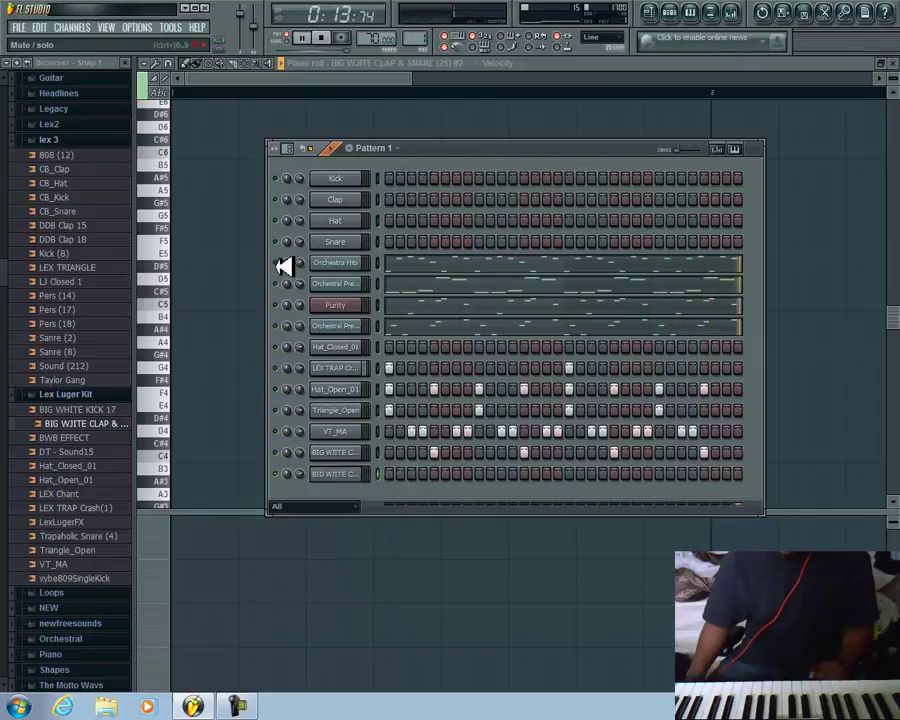
right_click(363, 470)
left_click(404, 471)
right_click(360, 468)
left_click(402, 474)
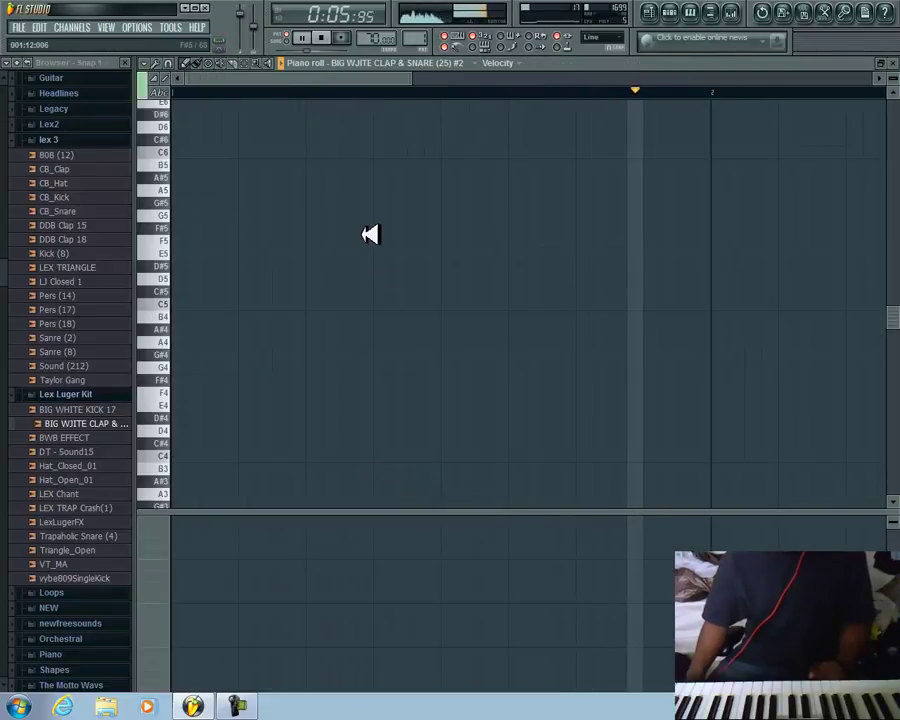
Place three consecutive one-step B4 notes at steps 21 to 23 of bar 2 and audition them.
left_click_drag(403, 86, 538, 117)
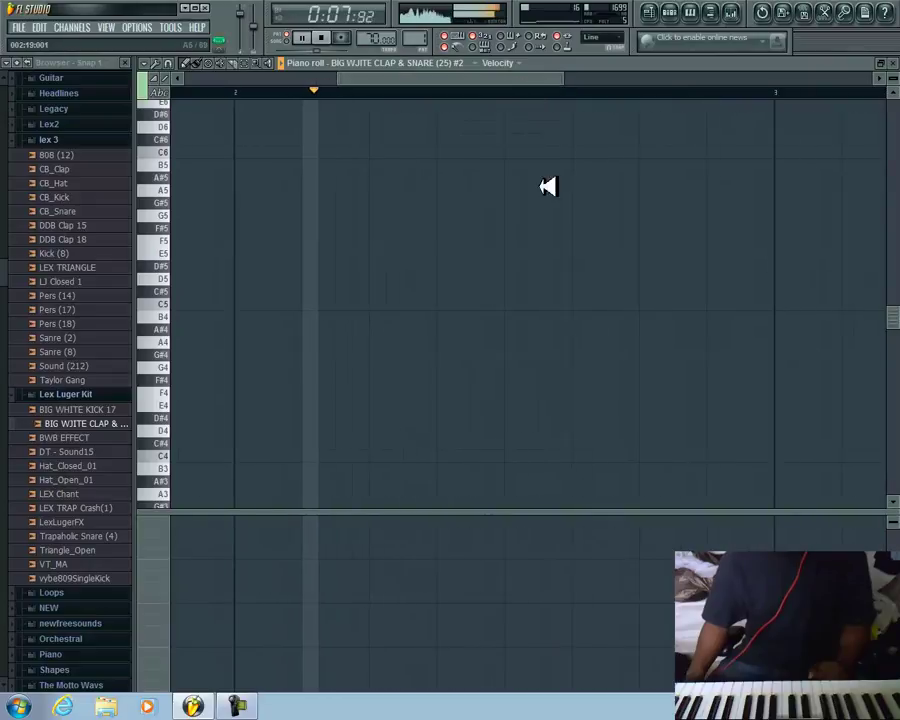
left_click(331, 39)
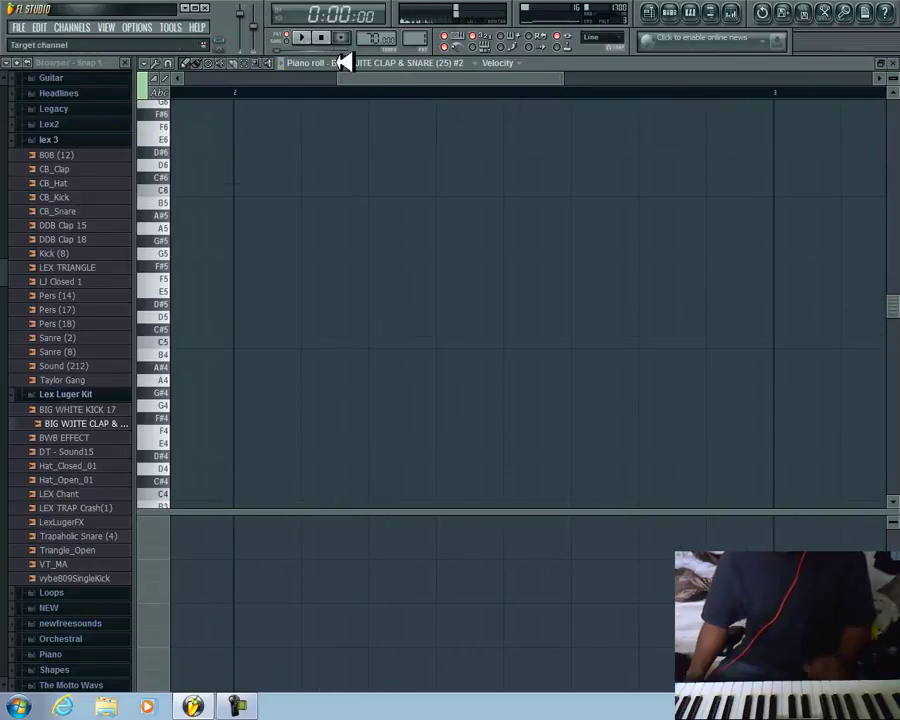
left_click(583, 204)
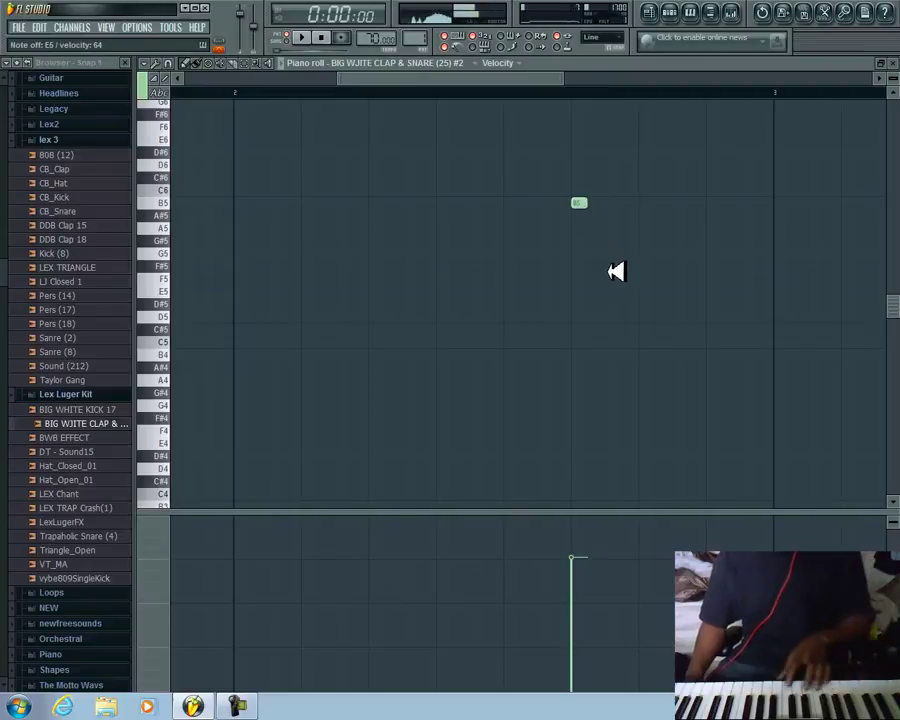
right_click(583, 204)
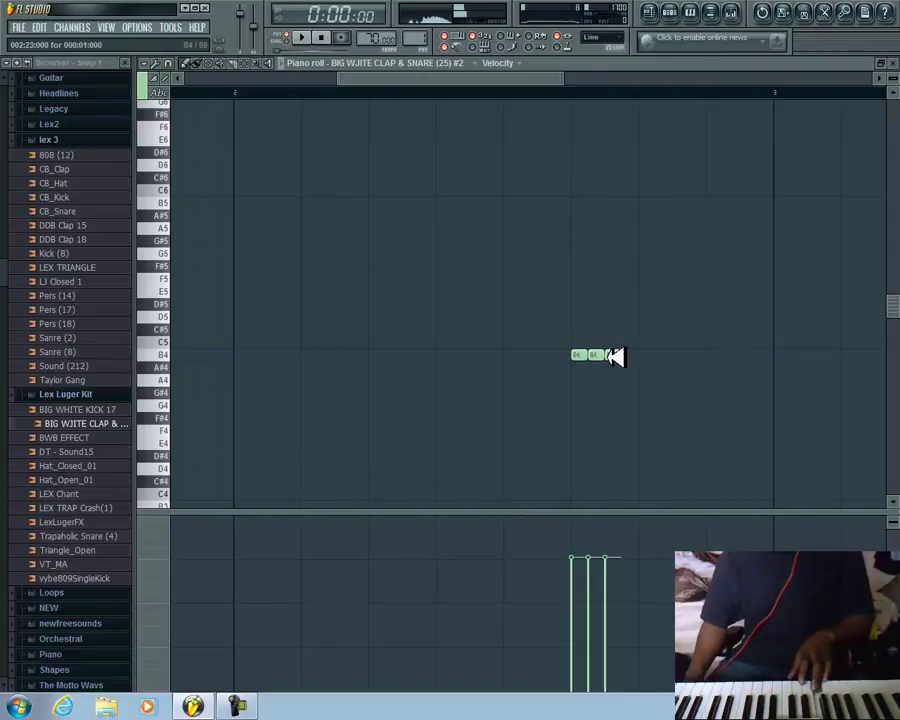
key("space")
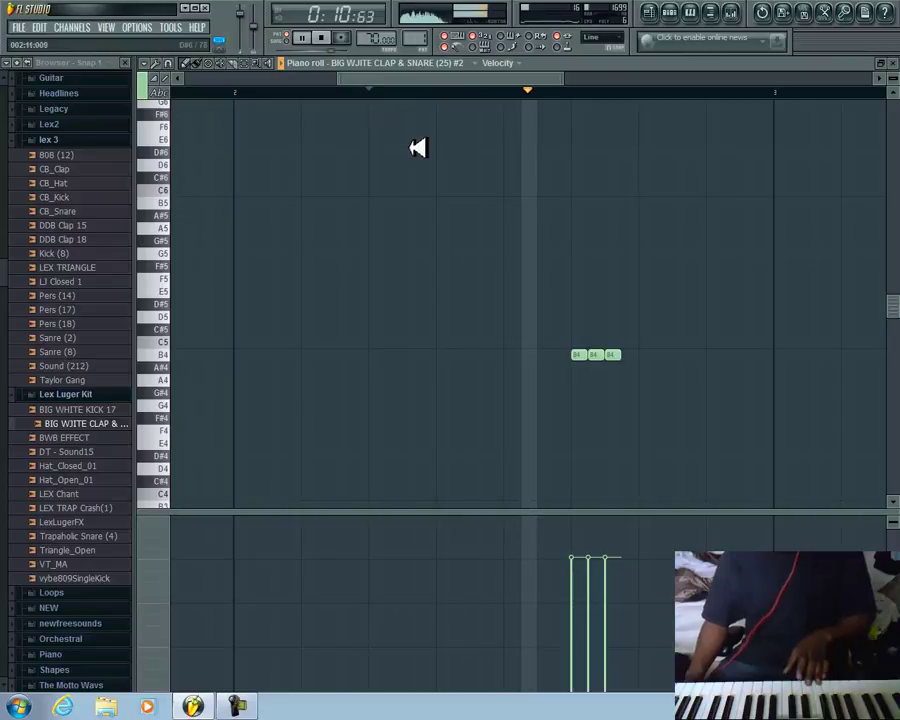
left_click(320, 37)
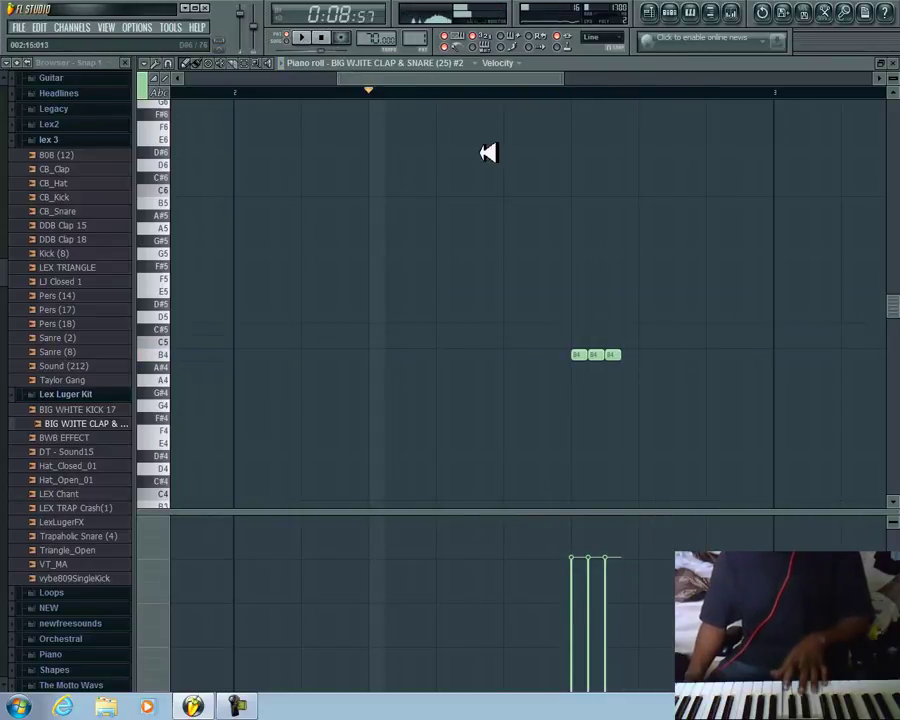
Add E5 notes at steps 24 and 25 of bar 2 and slice the first one into three shorter notes during playback.
left_click(645, 292)
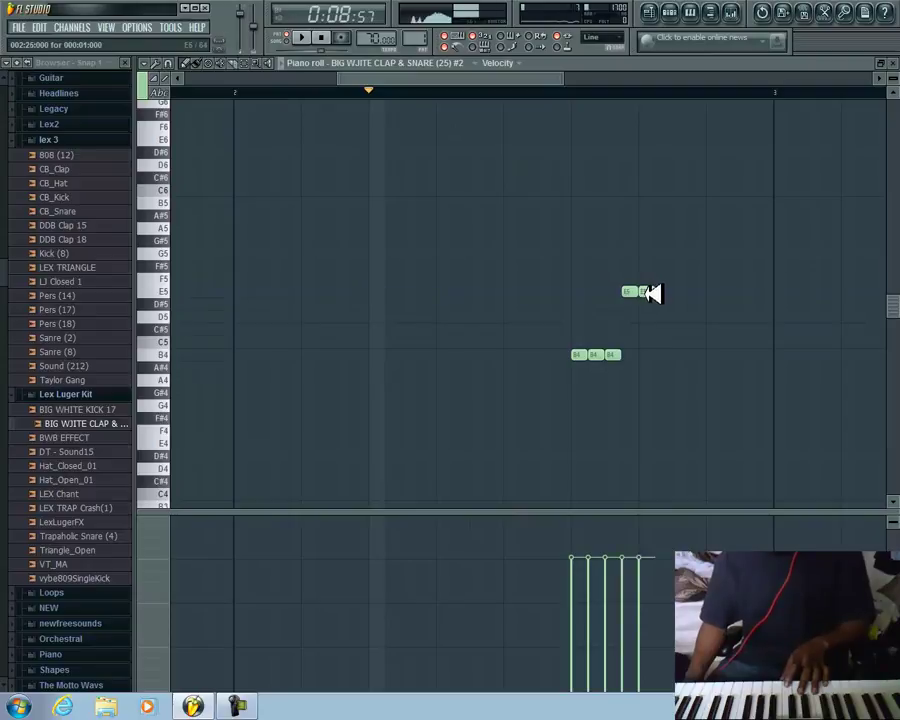
left_click(304, 37)
right_click(632, 292)
left_click(661, 292)
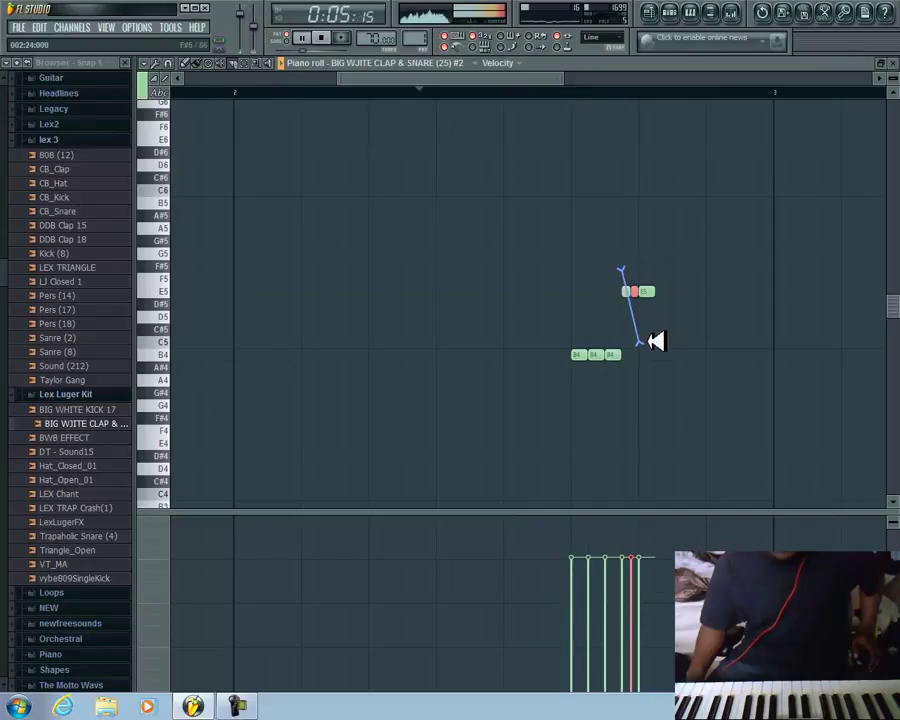
left_click_drag(648, 338, 648, 334)
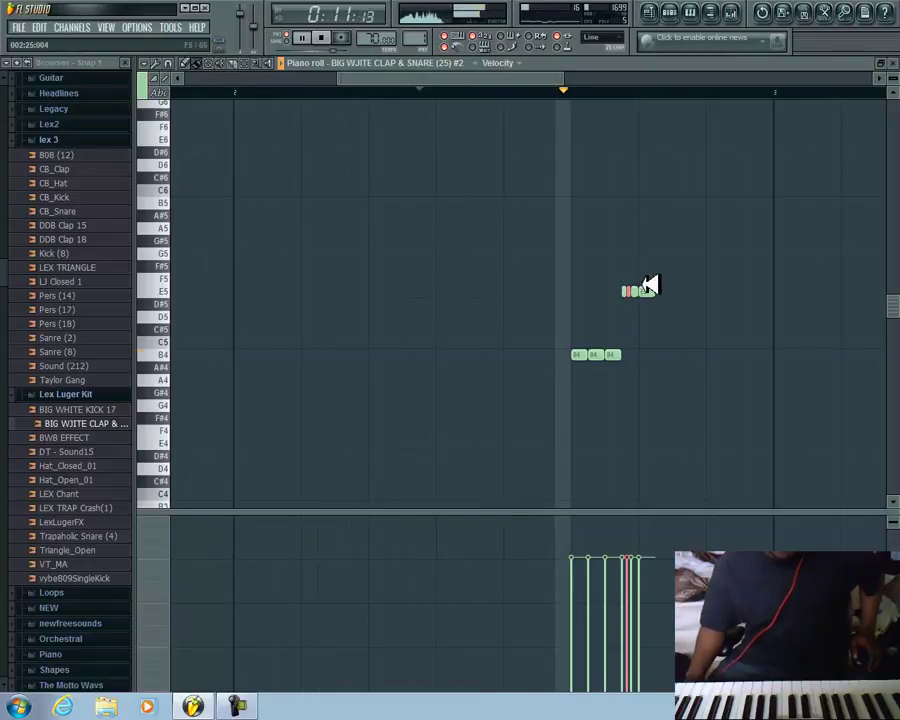
Add an E5 note split in two at step 26 and a D5 note at step 27 of bar 2, and stop playback.
left_click(661, 292)
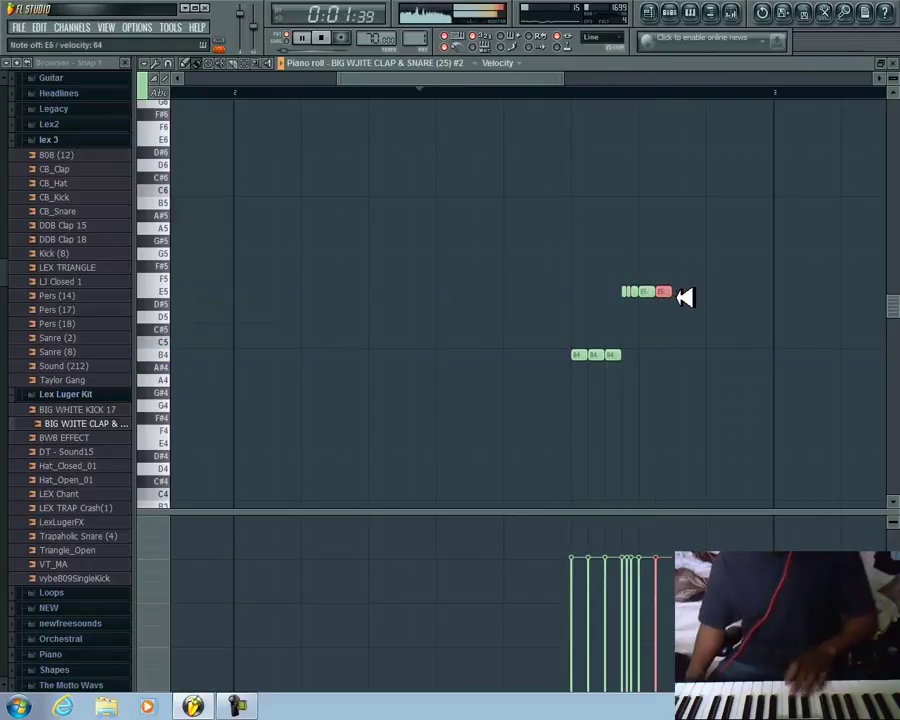
left_click(681, 316)
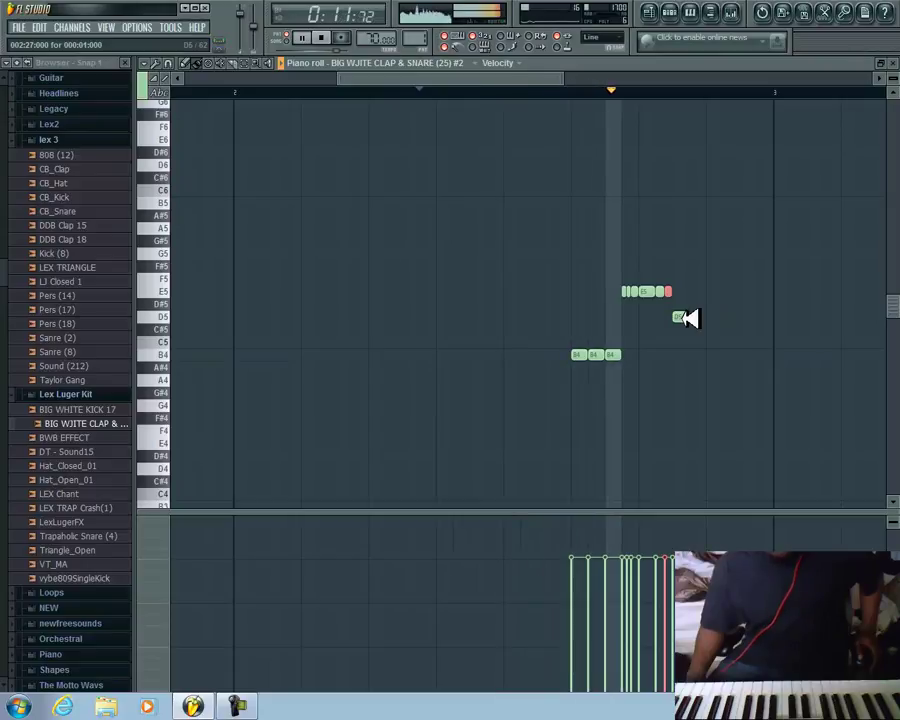
left_click(320, 37)
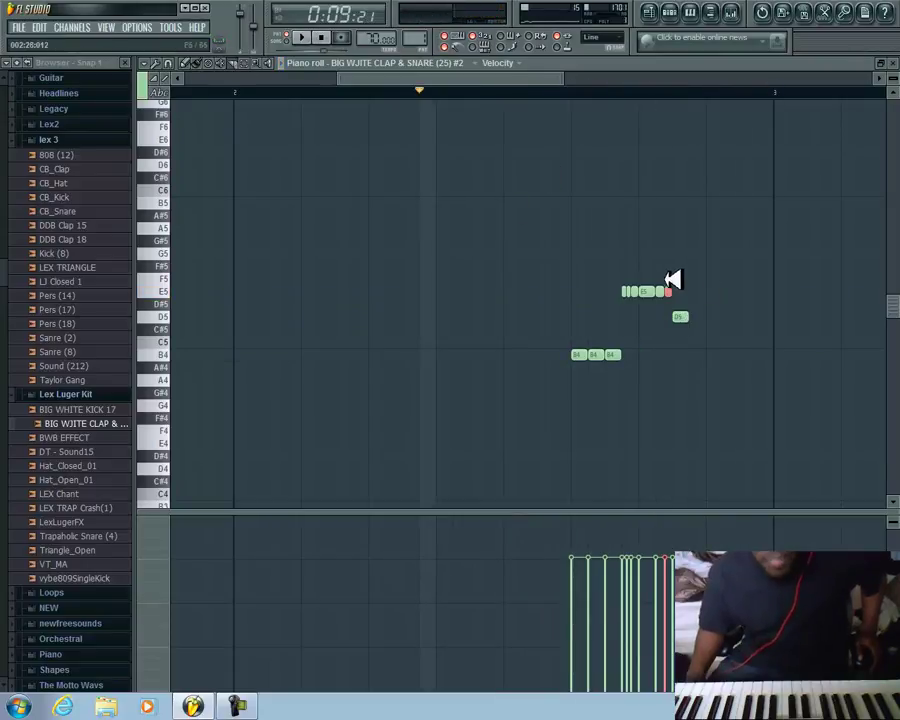
Split the E5 note at step 25 of bar 2 in two, audition the fill, and add a D5 note at step 28.
left_click_drag(665, 305, 668, 307)
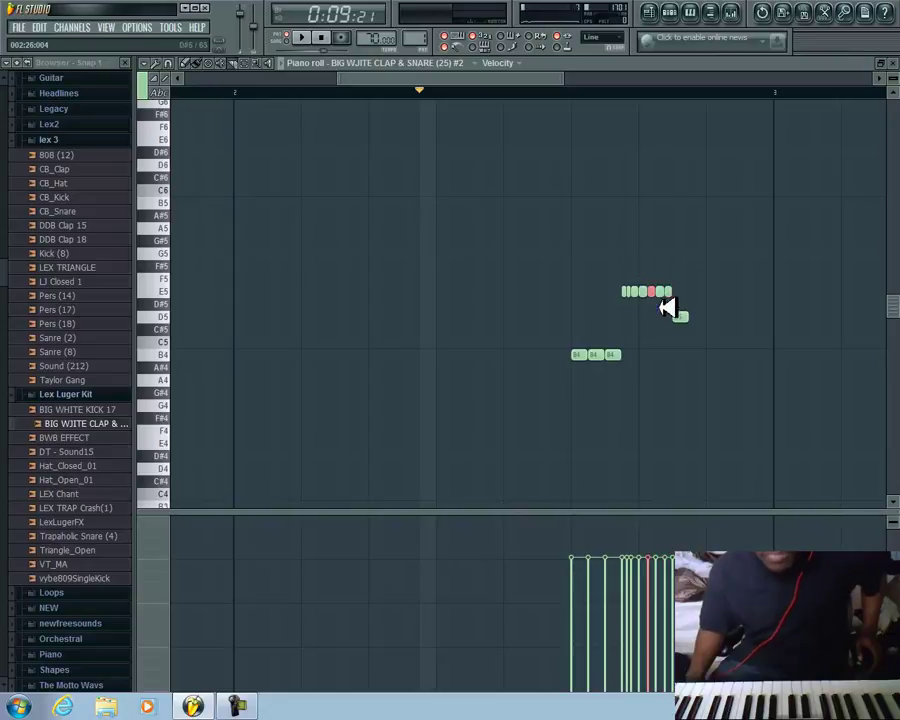
left_click(307, 35)
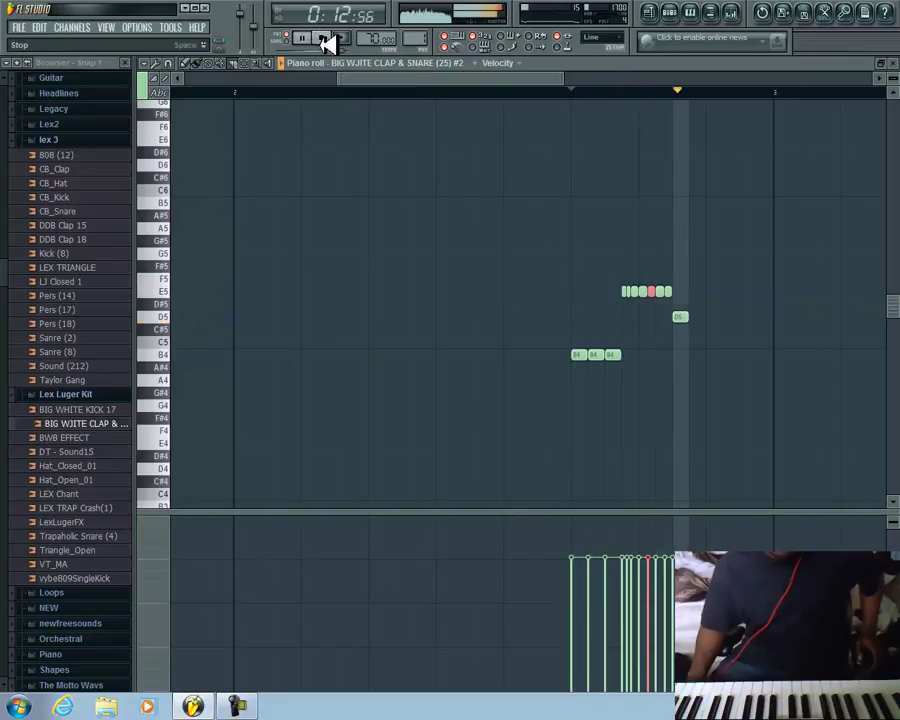
left_click(321, 38)
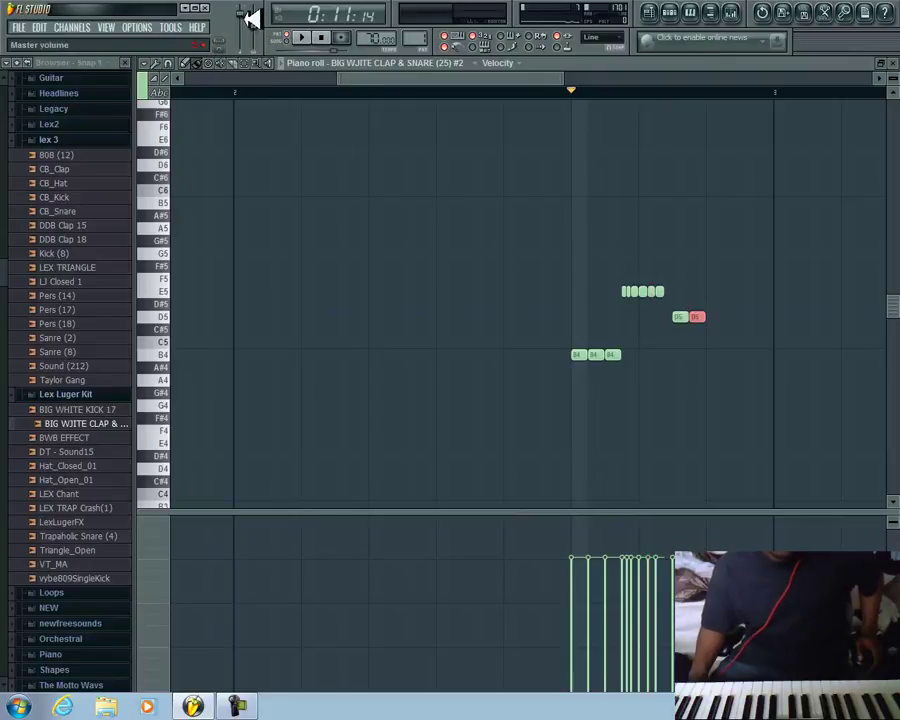
Audition the fill, add C#5 notes at steps 29 and 30 of bar 2, and split the first one in two during playback.
left_click(311, 39)
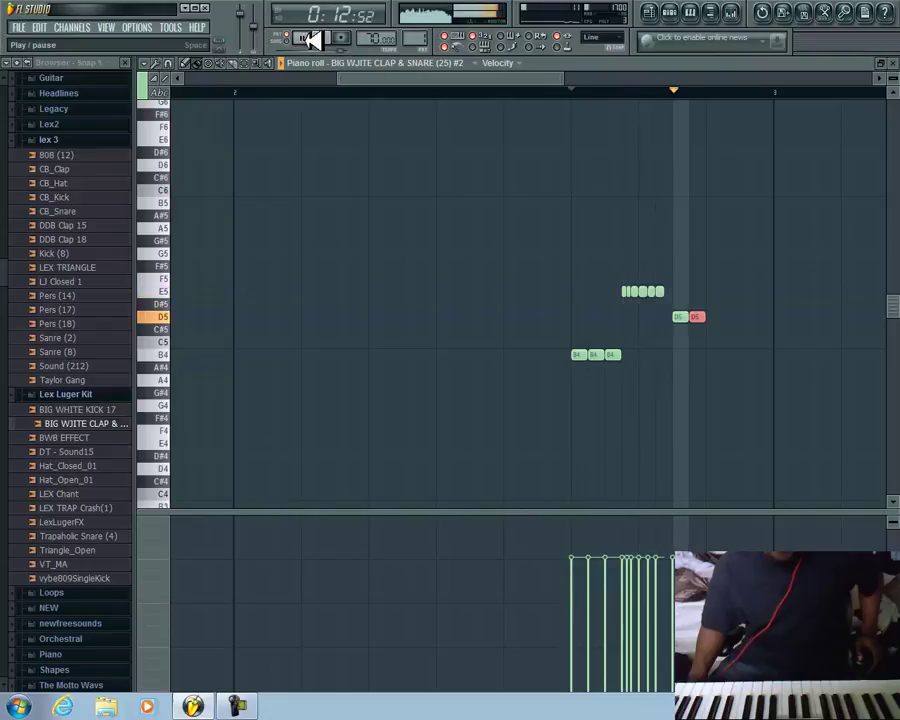
left_click(320, 38)
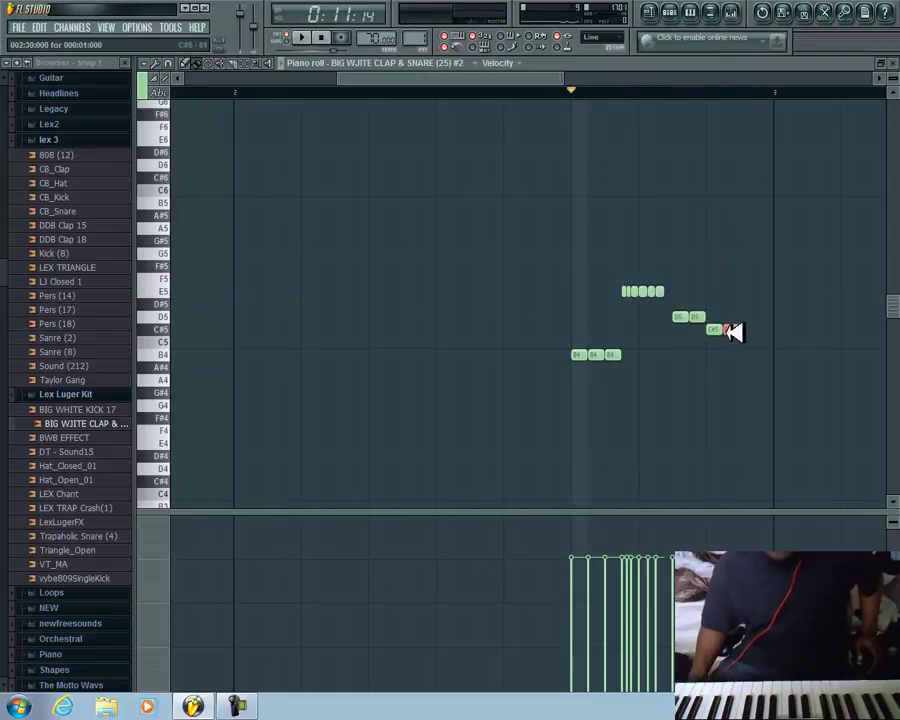
left_click(303, 38)
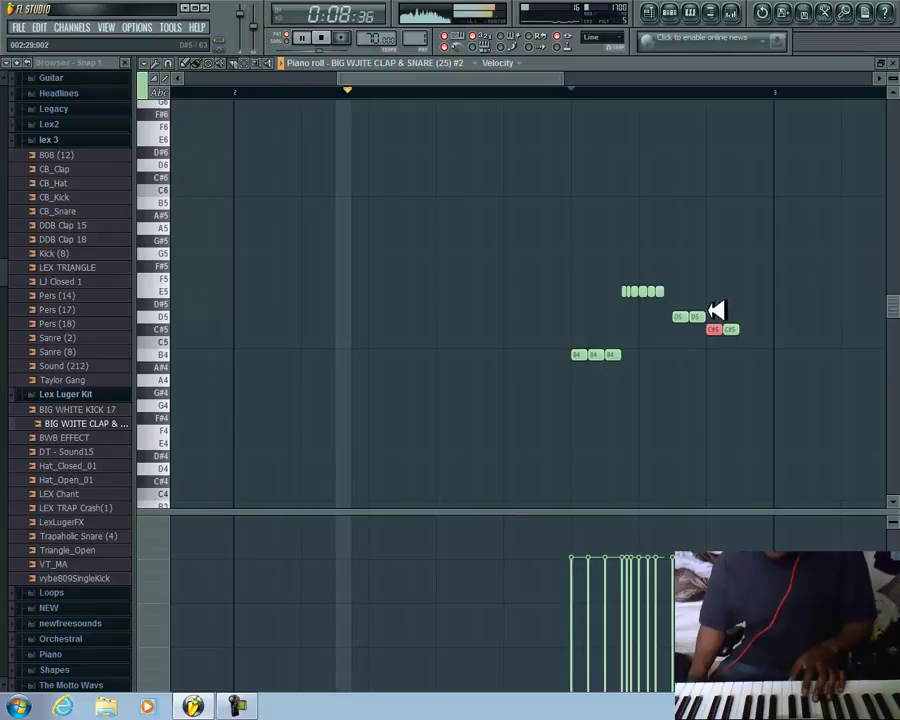
left_click_drag(707, 312, 727, 347)
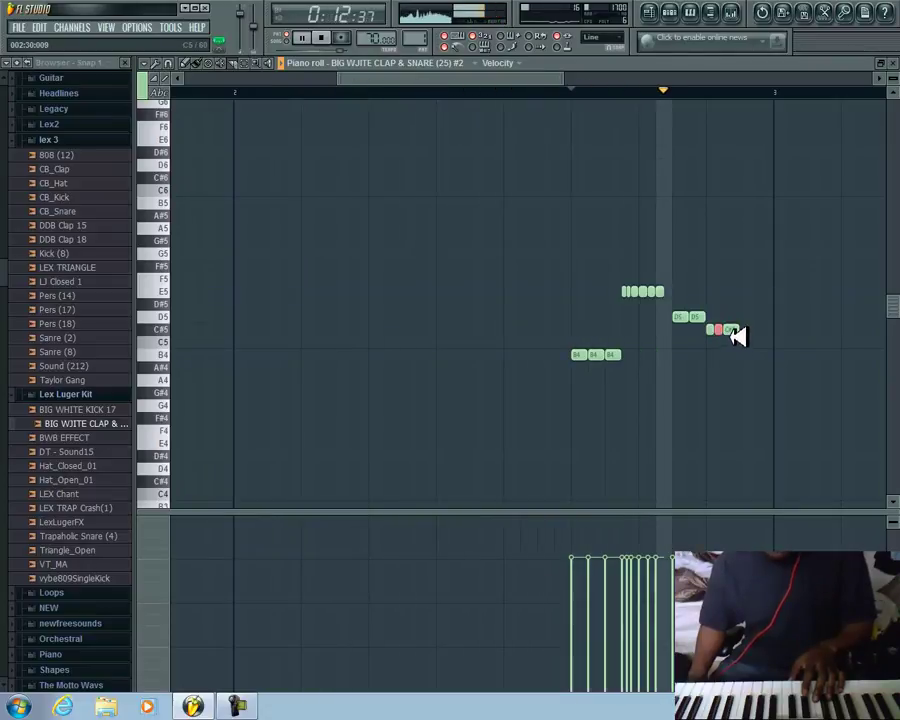
key("space")
left_click(571, 90)
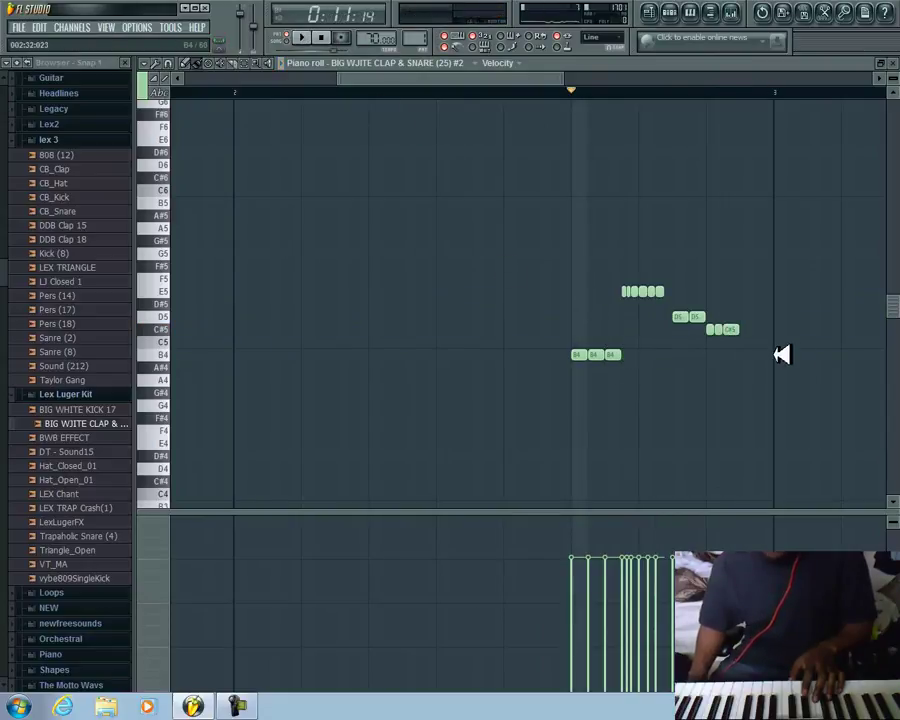
Add B4 notes at steps 31 and 32 of bar 2, slice each into three shorter hits, and audition the fill.
key("ctrl+b")
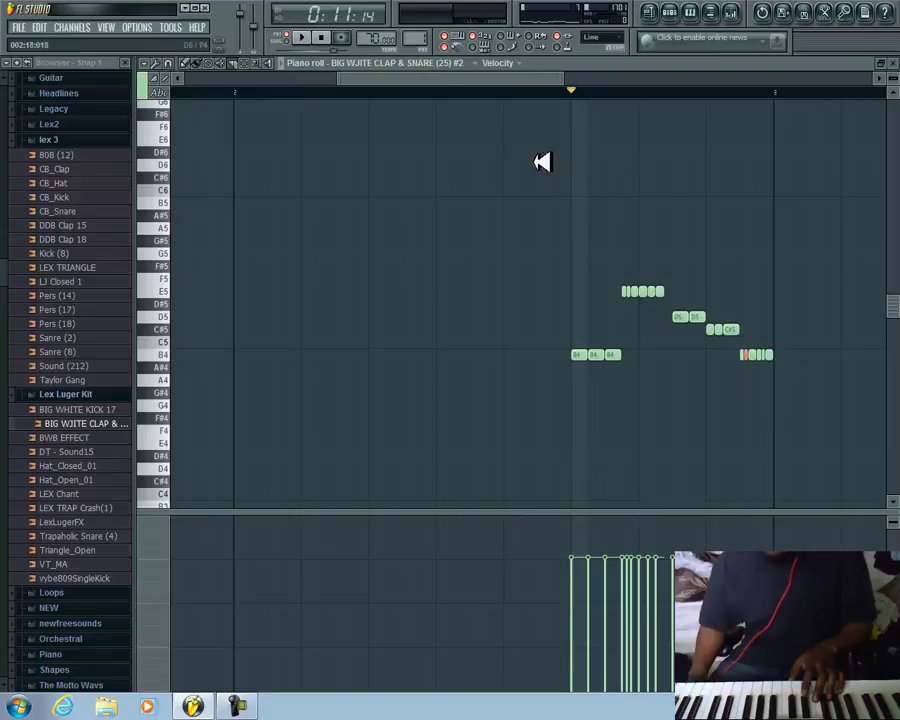
left_click(301, 37)
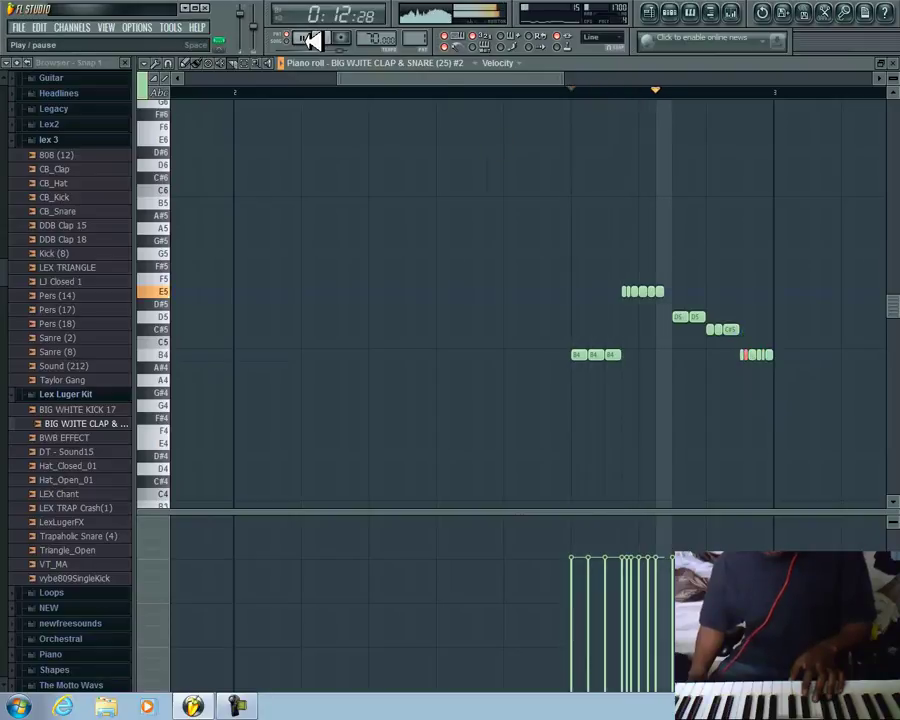
left_click(320, 37)
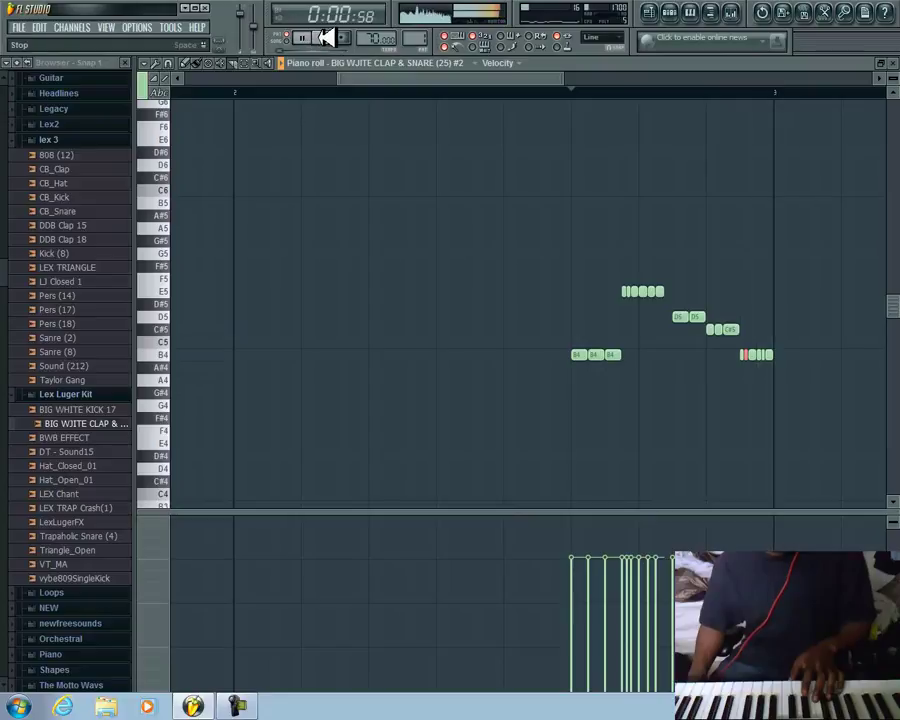
key("space")
Play the fill from the Pattern 1 step sequencer and reopen the cloned clap channel's piano roll.
left_click(670, 12)
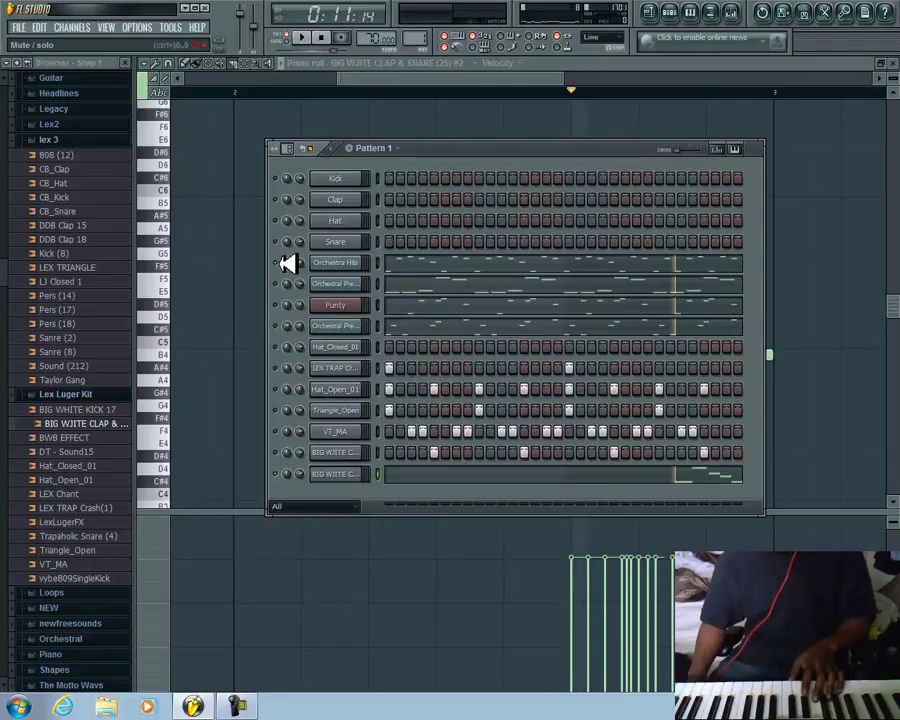
left_click(303, 37)
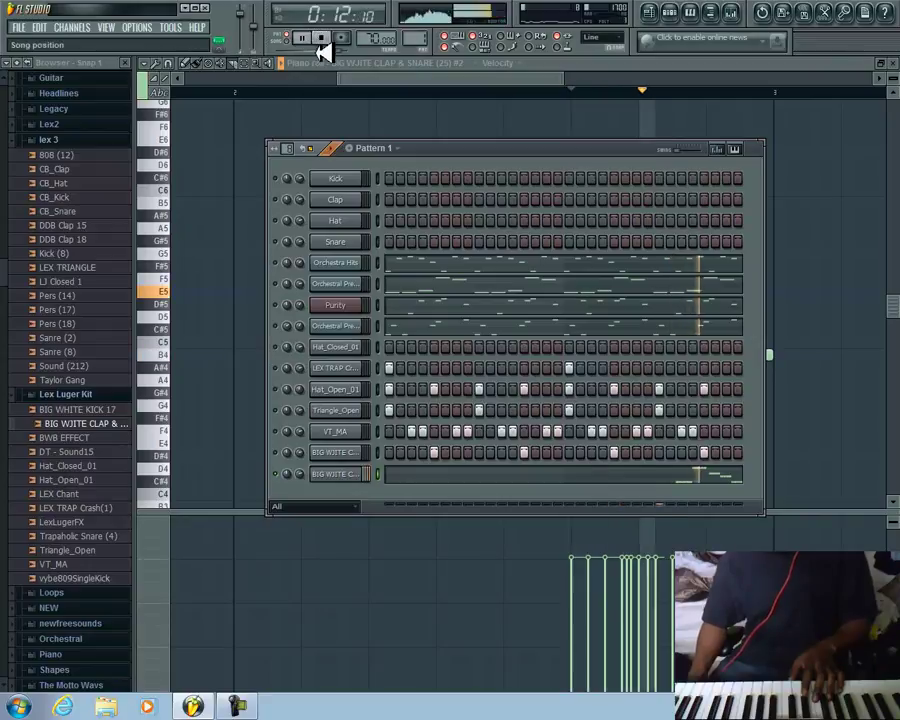
left_click(660, 474)
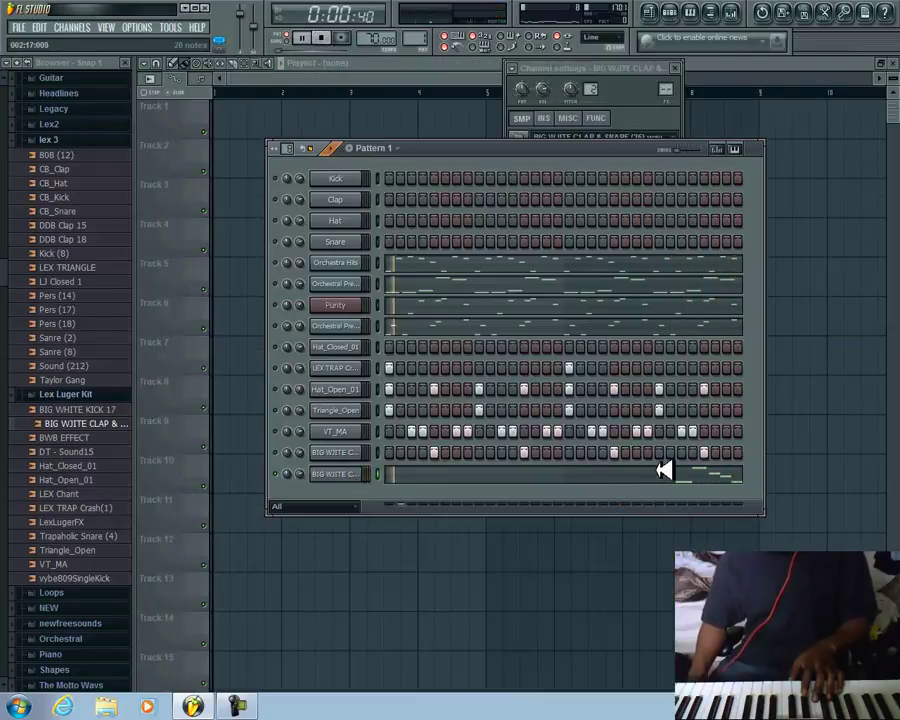
left_click(665, 472)
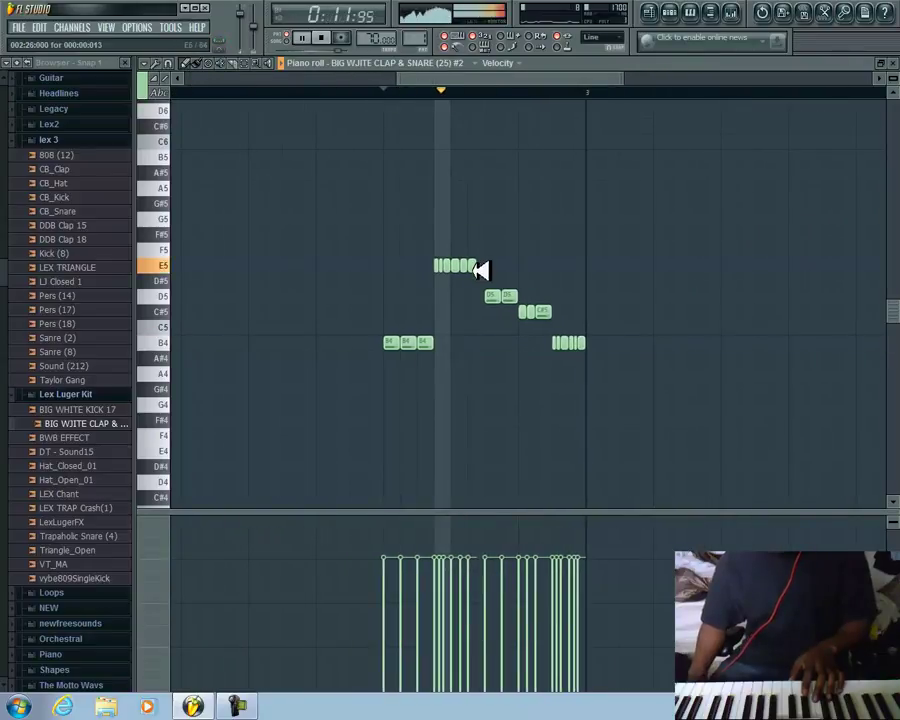
Stop playback, lower the last two short E5 notes of the roll to D#5, and audition the change.
left_click(321, 38)
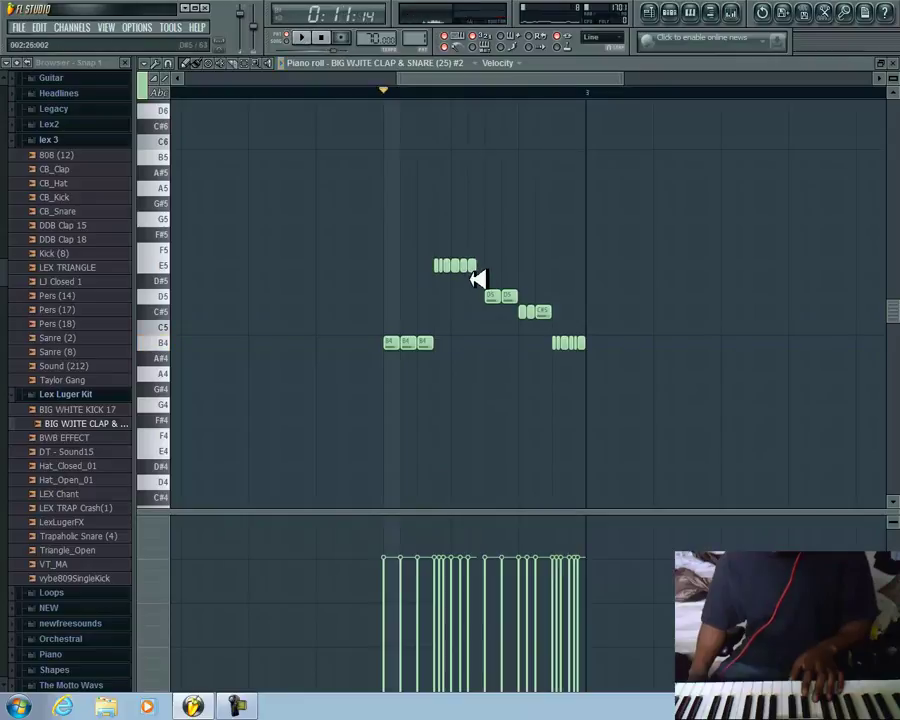
left_click_drag(465, 266, 460, 281)
left_click(305, 38)
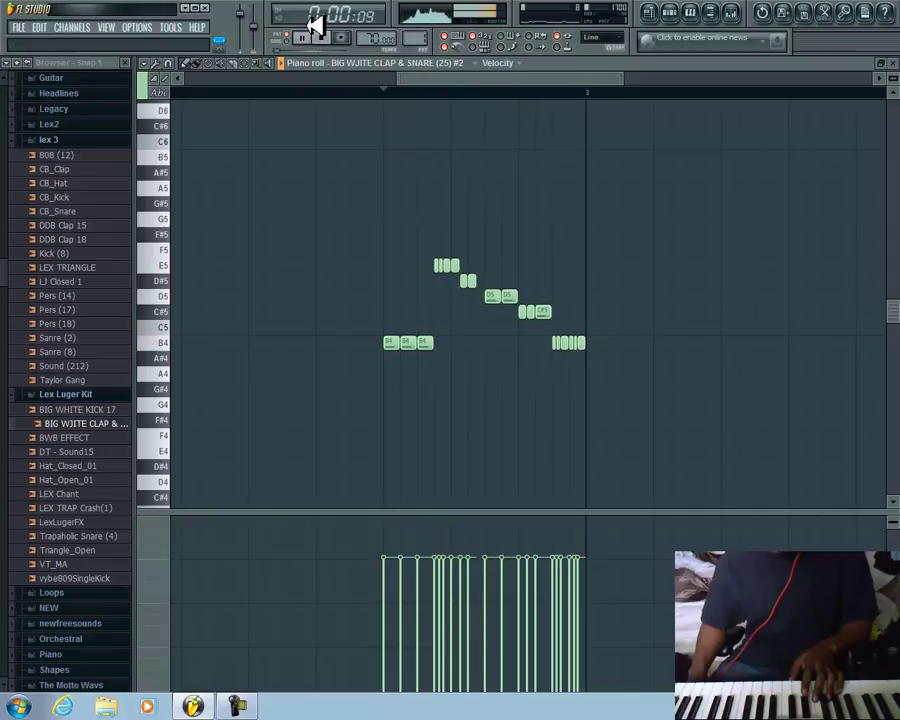
left_click(305, 38)
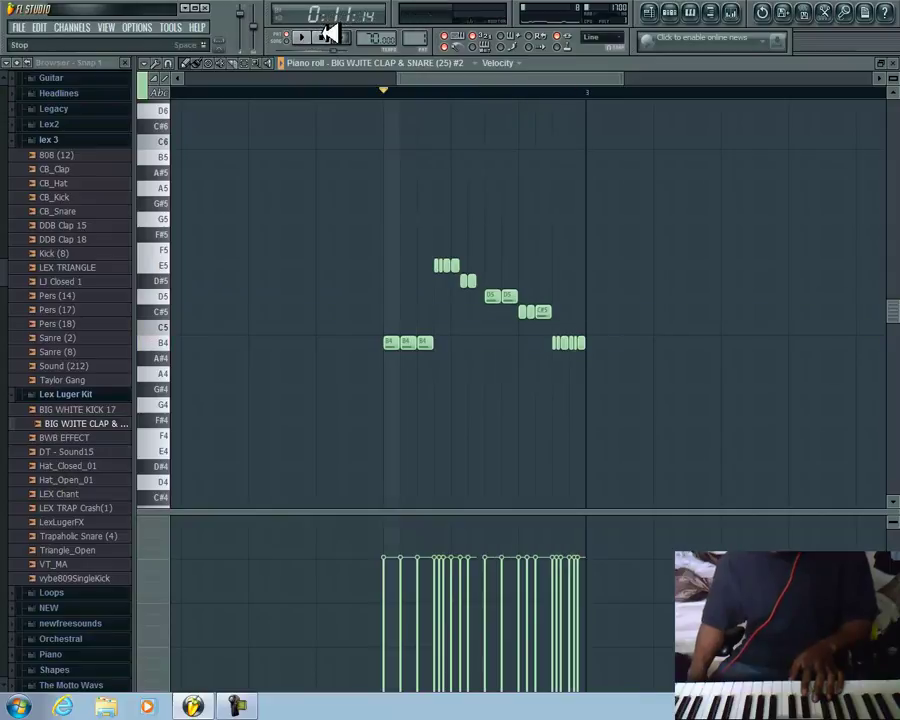
Show the notes' Pan values, pan the first two B4 notes right with the second one less, and audition the fill.
left_click(163, 556)
left_click(226, 556)
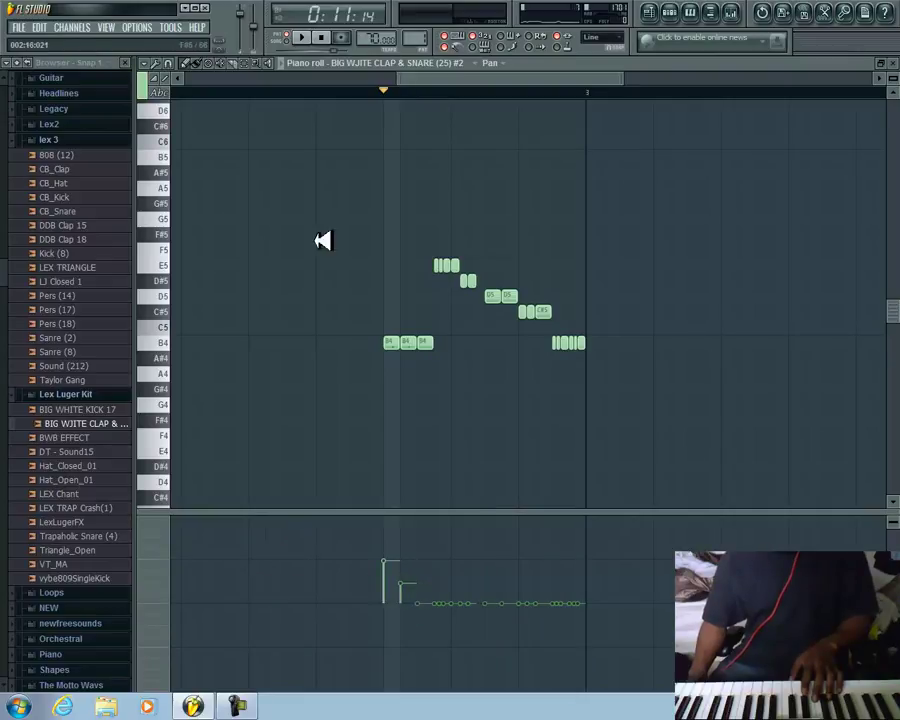
left_click(305, 38)
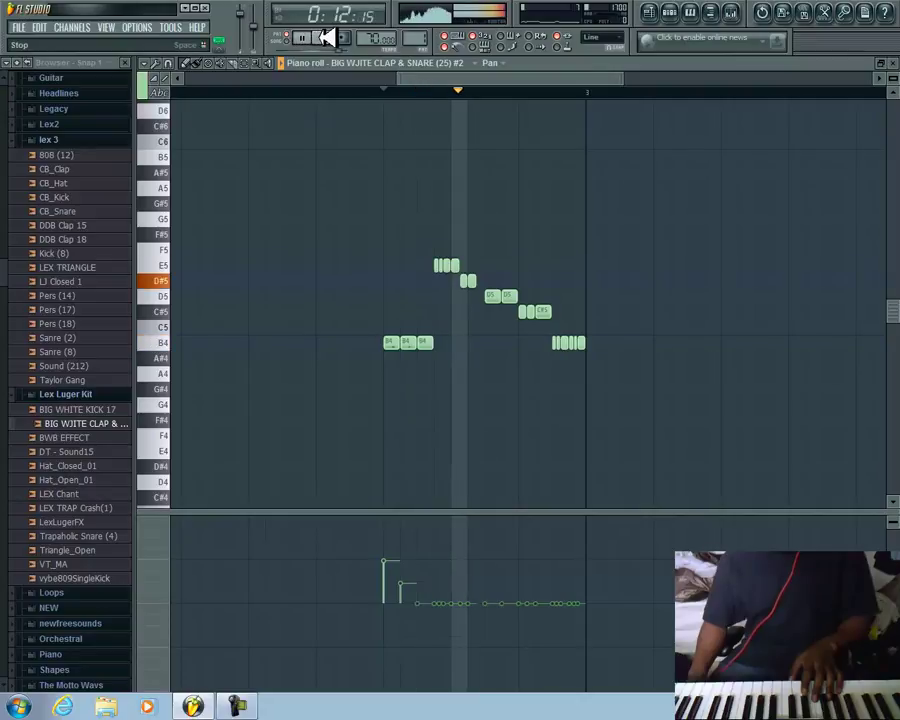
left_click(305, 38)
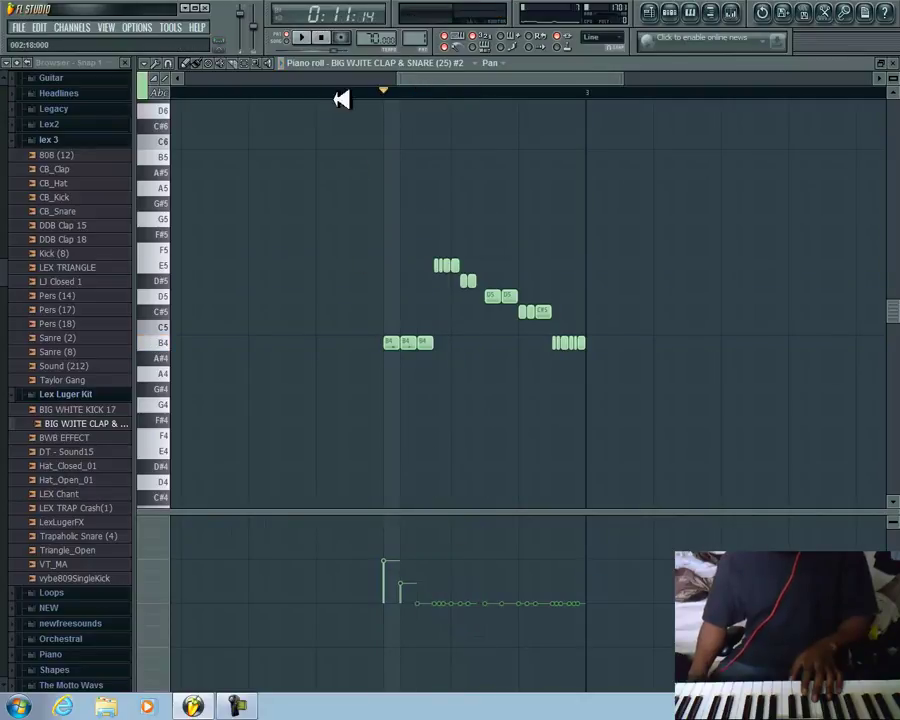
Start playback and select the second half of bar 2 so the fill loops during pan editing.
left_click(304, 40)
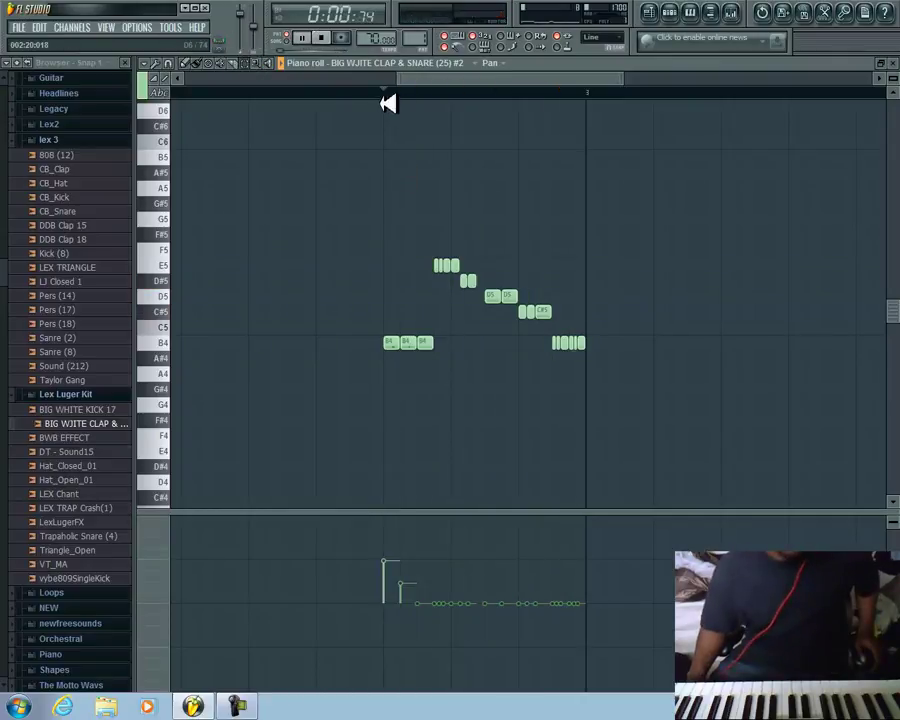
left_click_drag(327, 93, 599, 114)
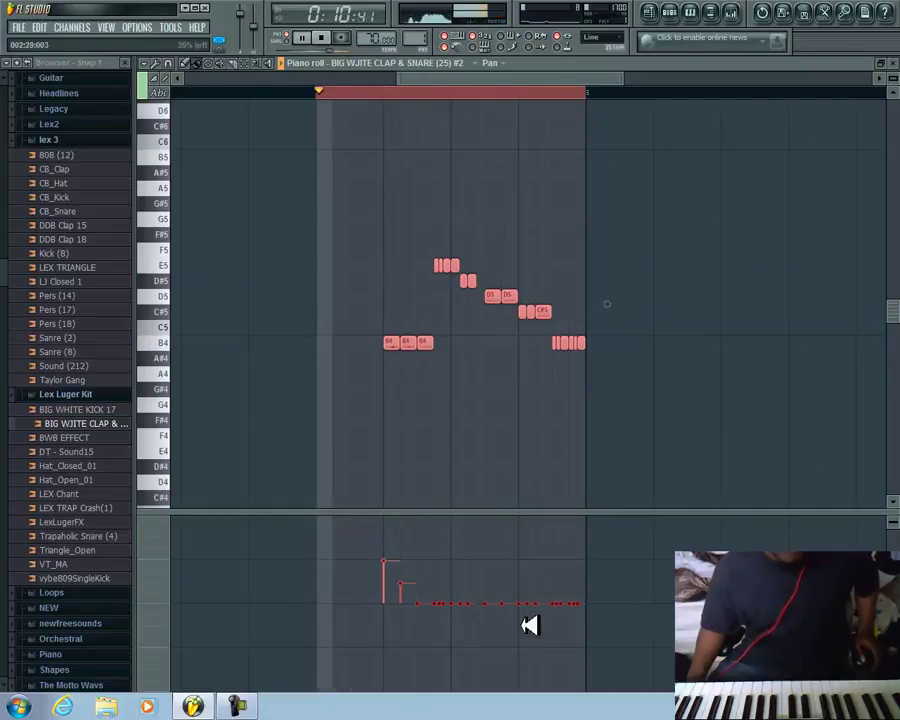
mouse_move(440, 639)
left_mouse_down()
mouse_move(450, 560)
mouse_move(445, 603)
left_mouse_up()
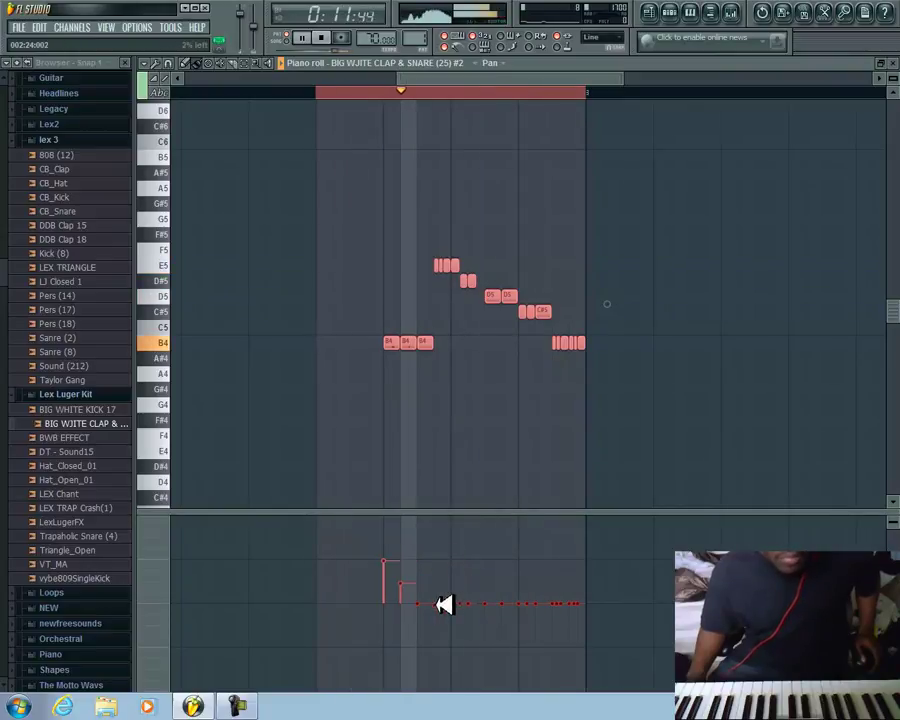
Pan the second D#5 note and the two short C#5 notes right and both D5 notes left, and clear the time selection.
left_click(471, 558)
left_click_drag(488, 622, 485, 670)
left_click(503, 627)
left_click(520, 576)
mouse_move(519, 576)
left_mouse_down()
mouse_move(520, 587)
mouse_move(532, 542)
mouse_move(553, 602)
left_mouse_up()
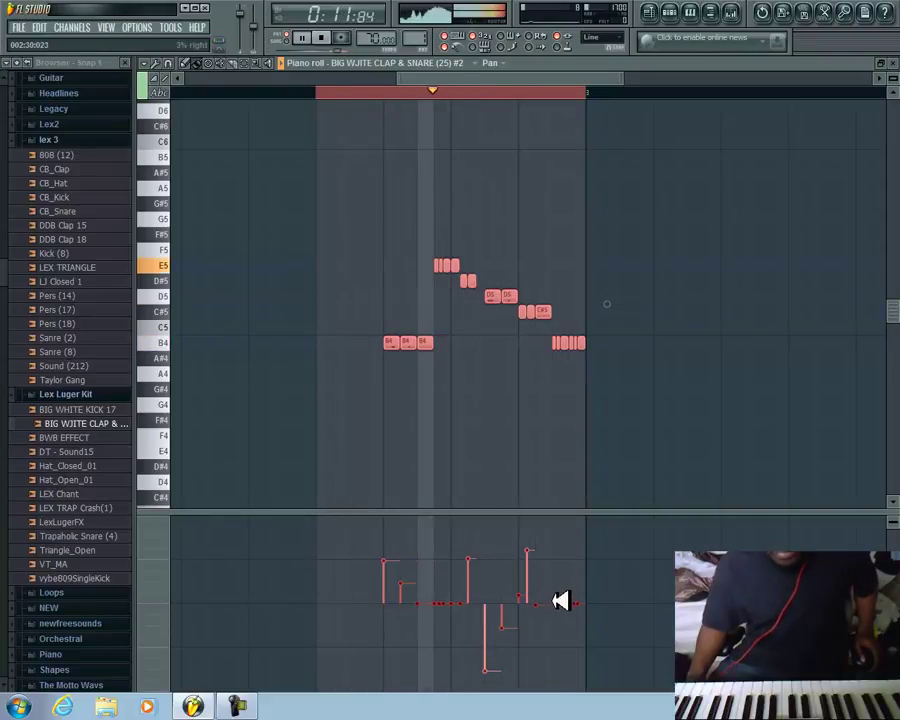
left_click(464, 92)
key("space")
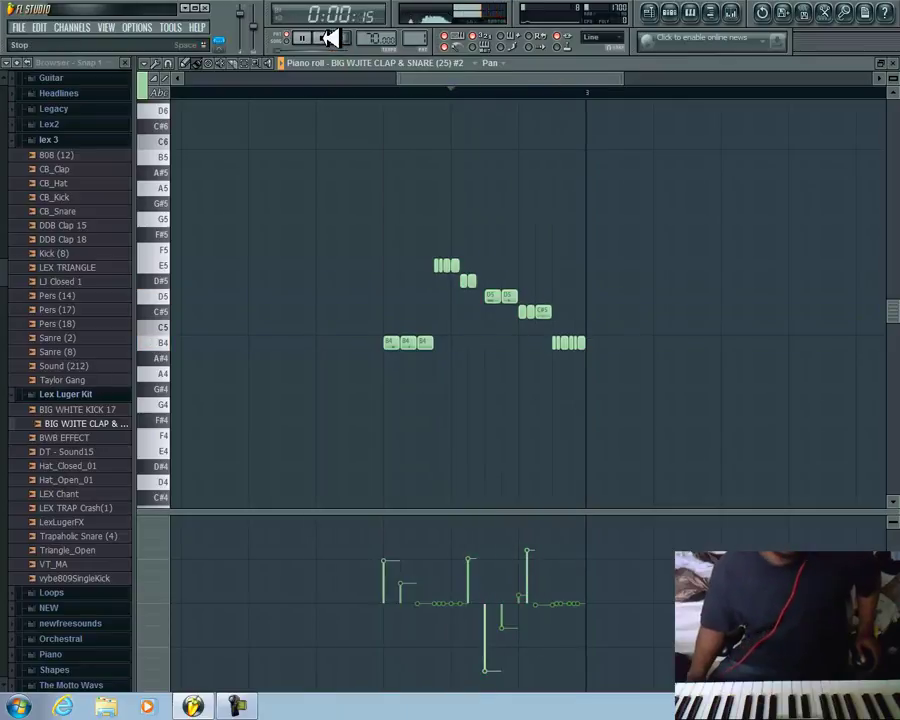
Close the piano roll and the clap's channel settings, reset playback to the start, and reposition the Pattern 1 step sequencer.
left_click(893, 63)
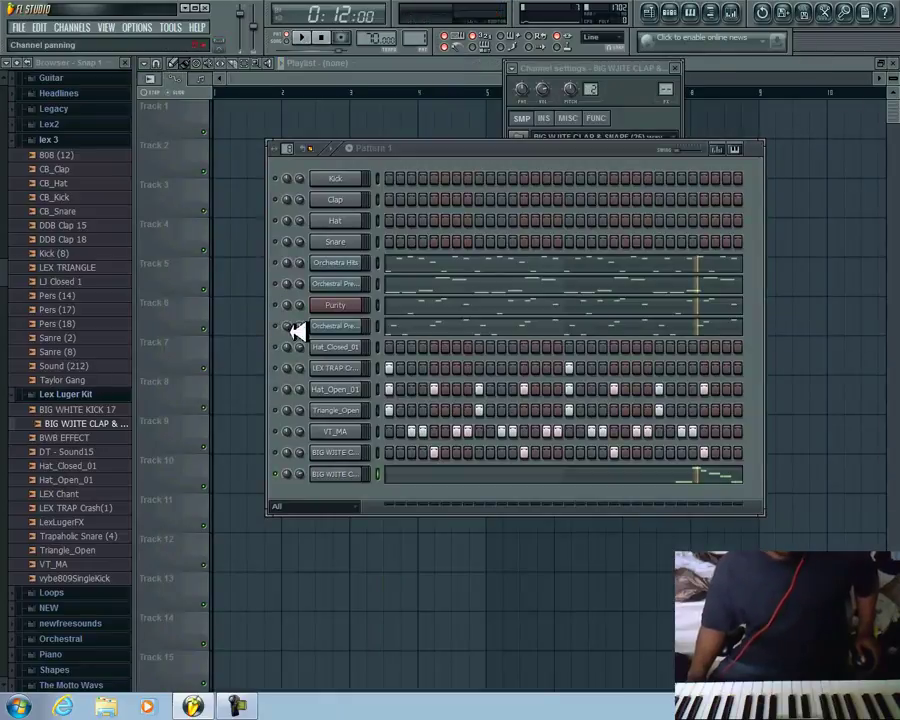
left_click_drag(467, 148, 448, 289)
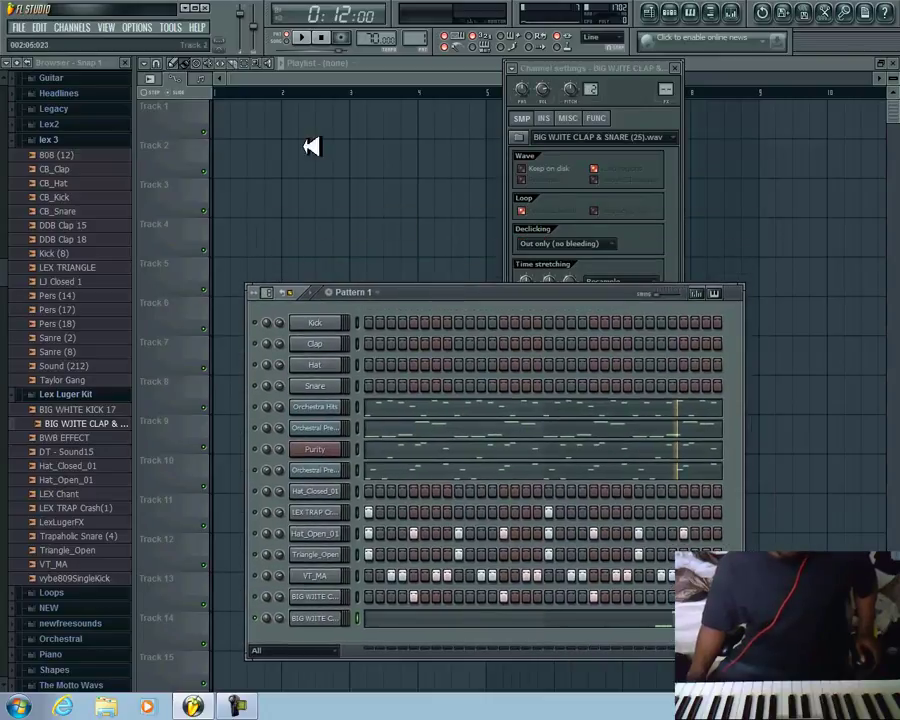
left_click(320, 37)
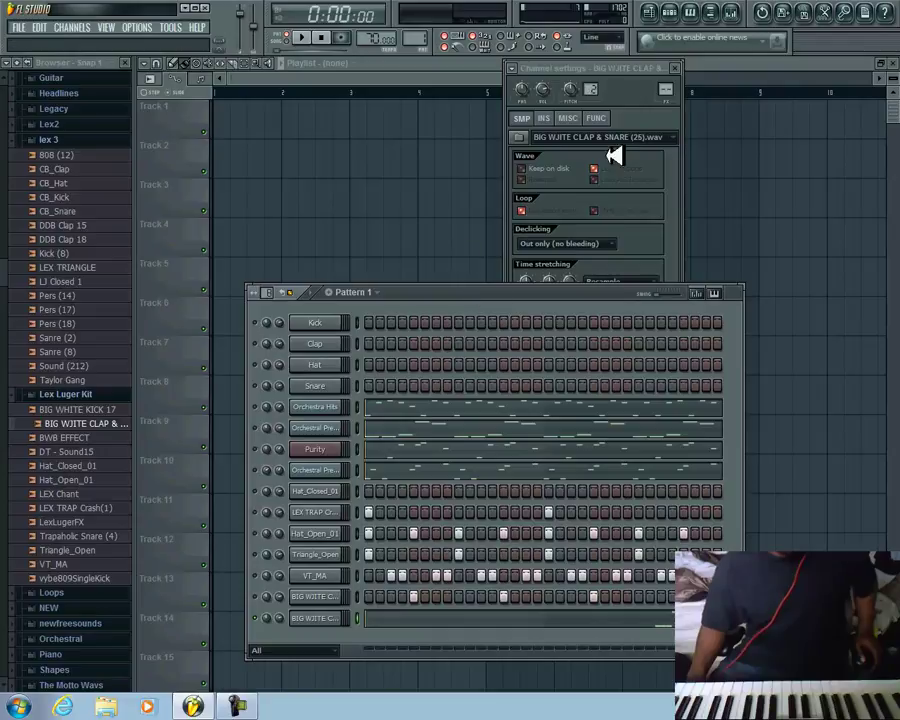
left_click(676, 68)
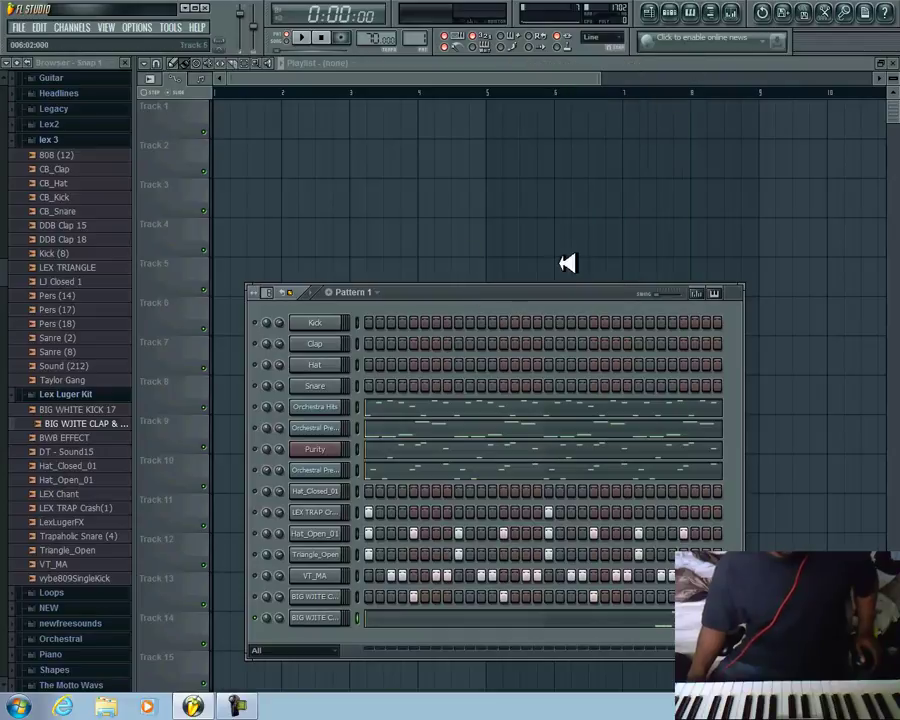
left_click_drag(563, 292, 583, 155)
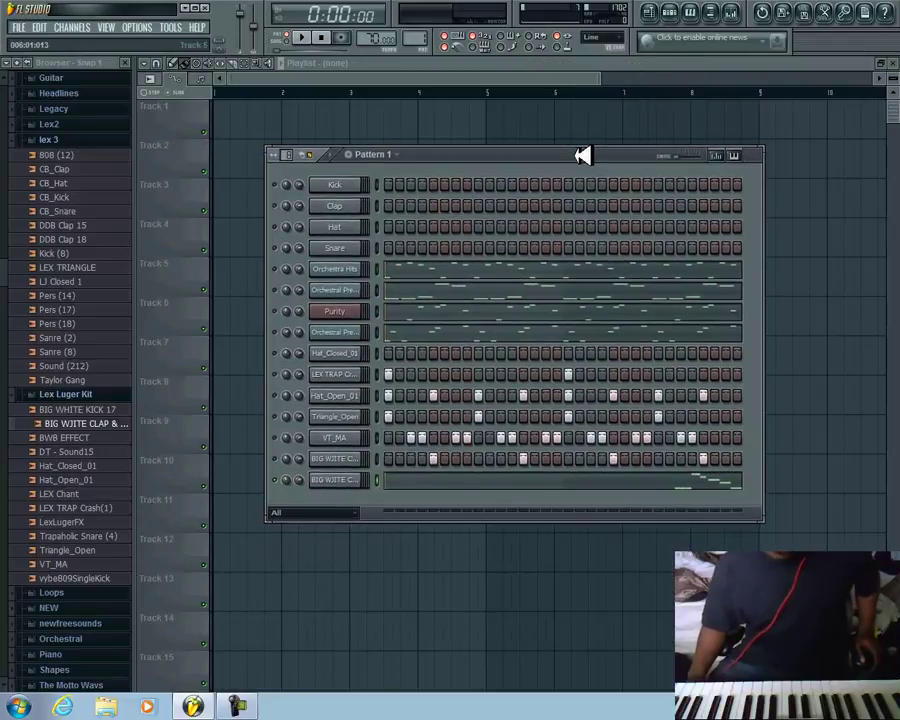
Unmute all channels in Pattern 1 and audition the full beat with drums, melody and snare fill.
left_click(243, 707)
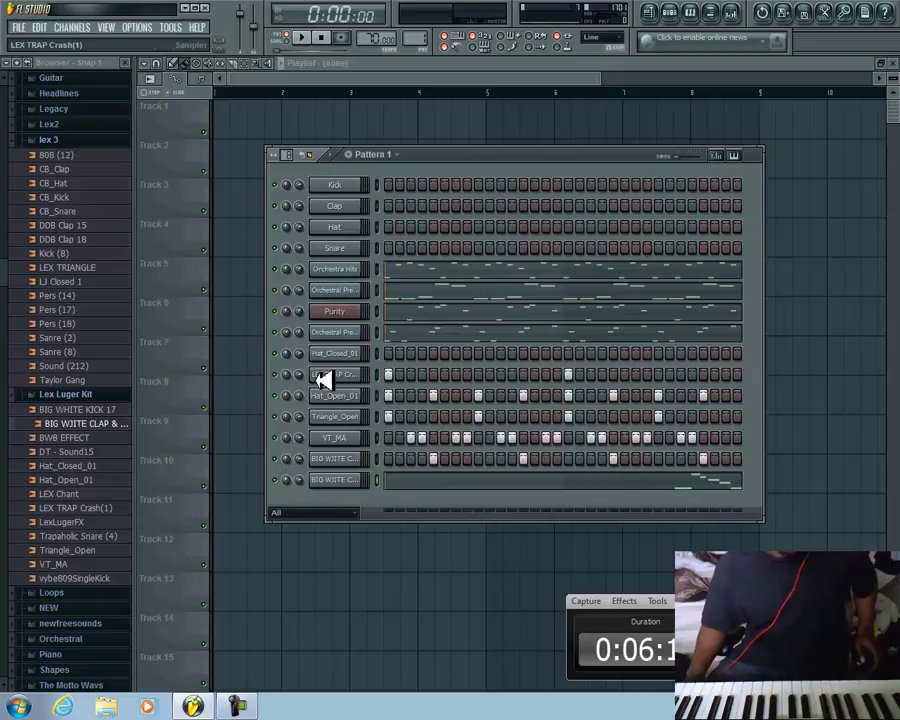
left_click(311, 40)
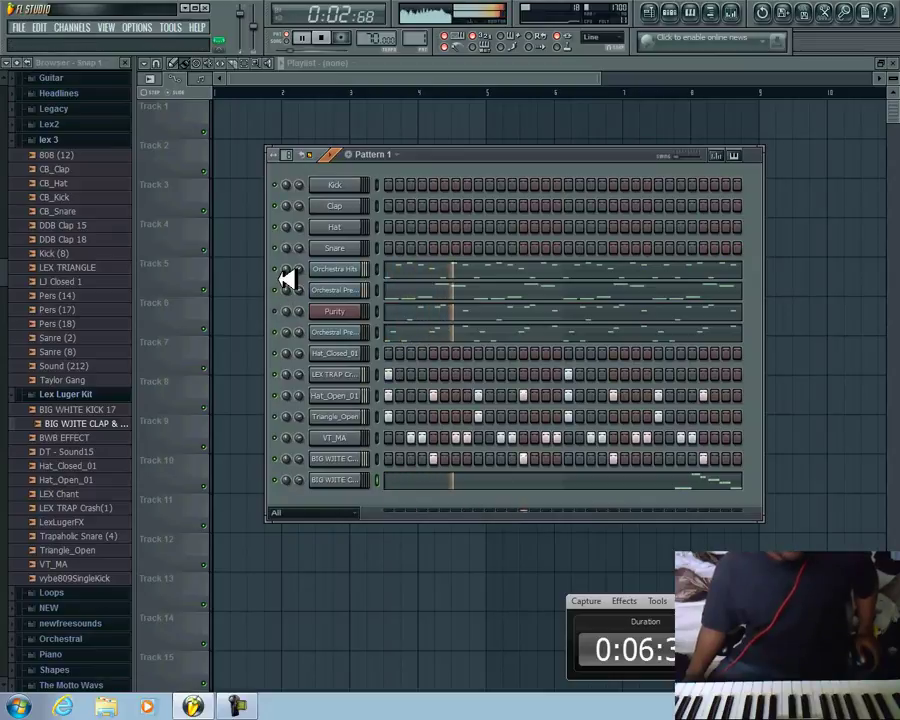
left_click(320, 37)
left_click(301, 37)
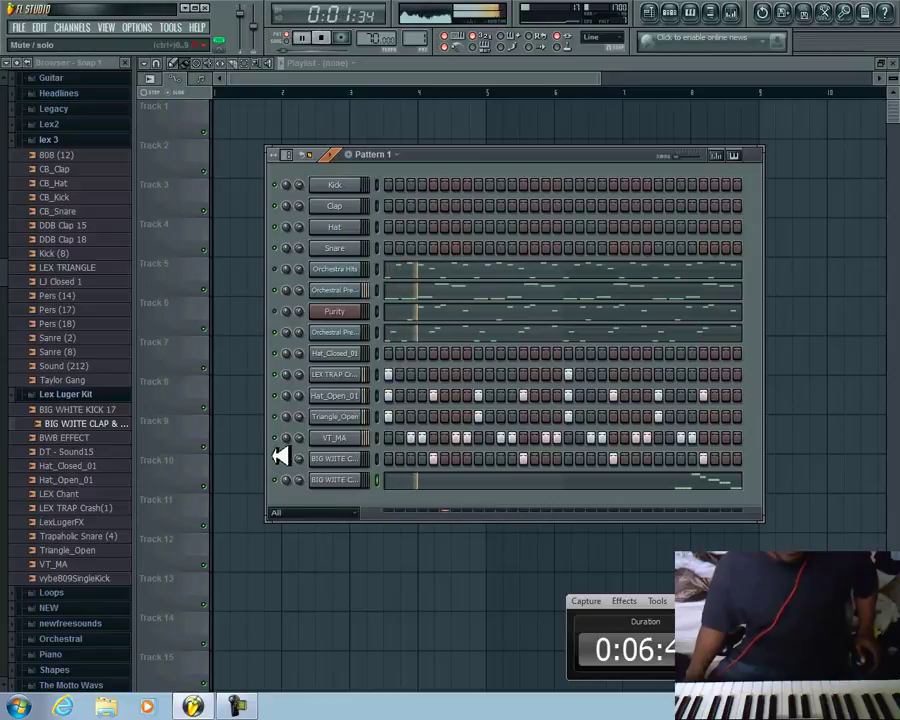
left_click(322, 37)
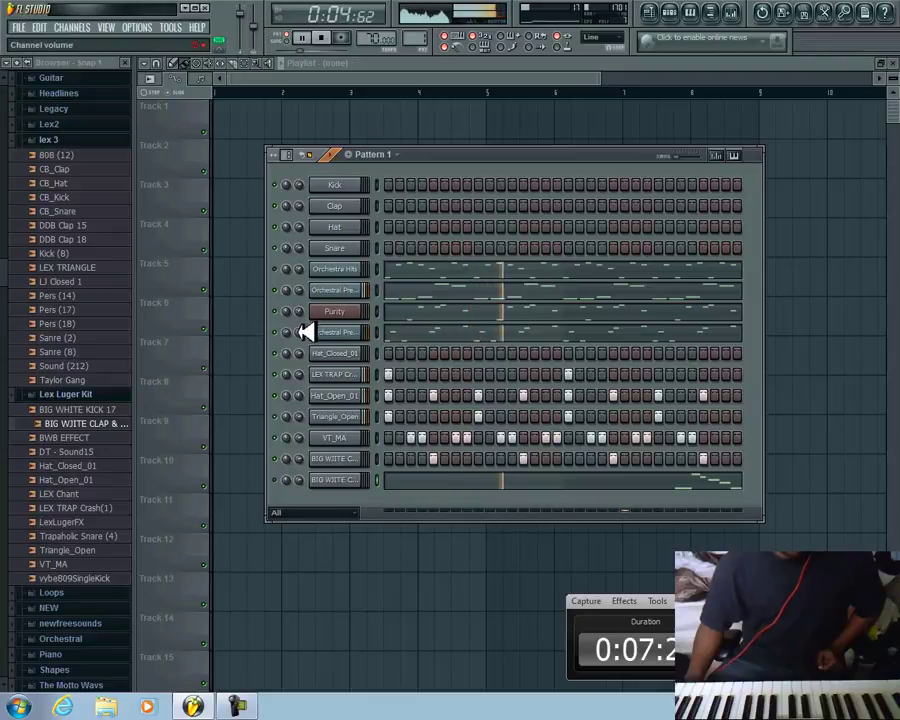
Stop playback, fill every Hat_Closed_01 step in Pattern 1 and send the channel to the piano roll.
mouse_move(299, 292)
left_mouse_down()
mouse_move(308, 314)
mouse_move(305, 288)
left_mouse_up()
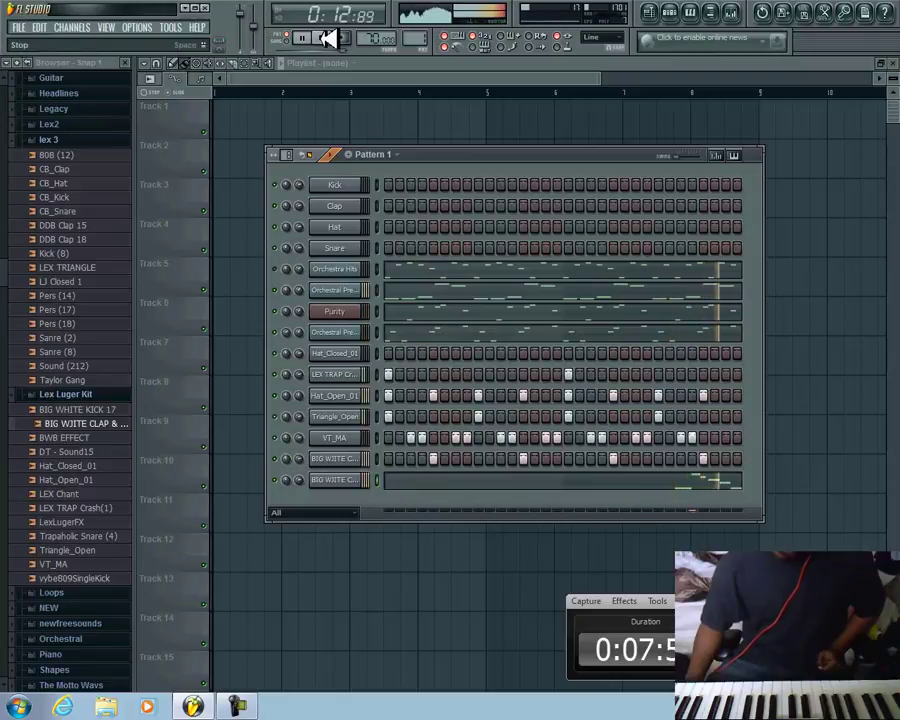
left_click(327, 38)
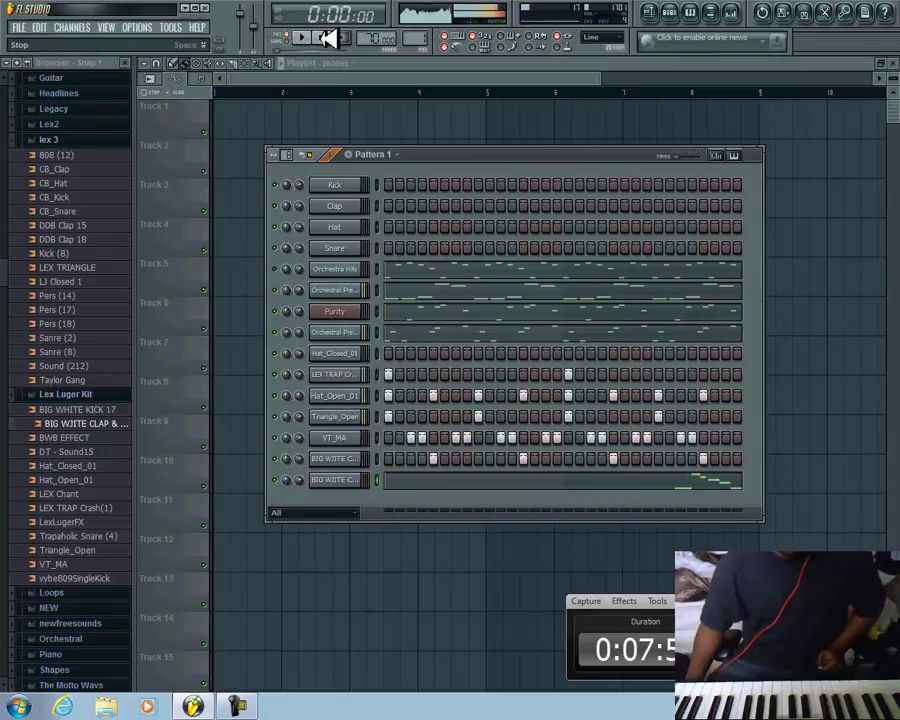
left_click_drag(394, 352, 825, 347)
right_click(359, 353)
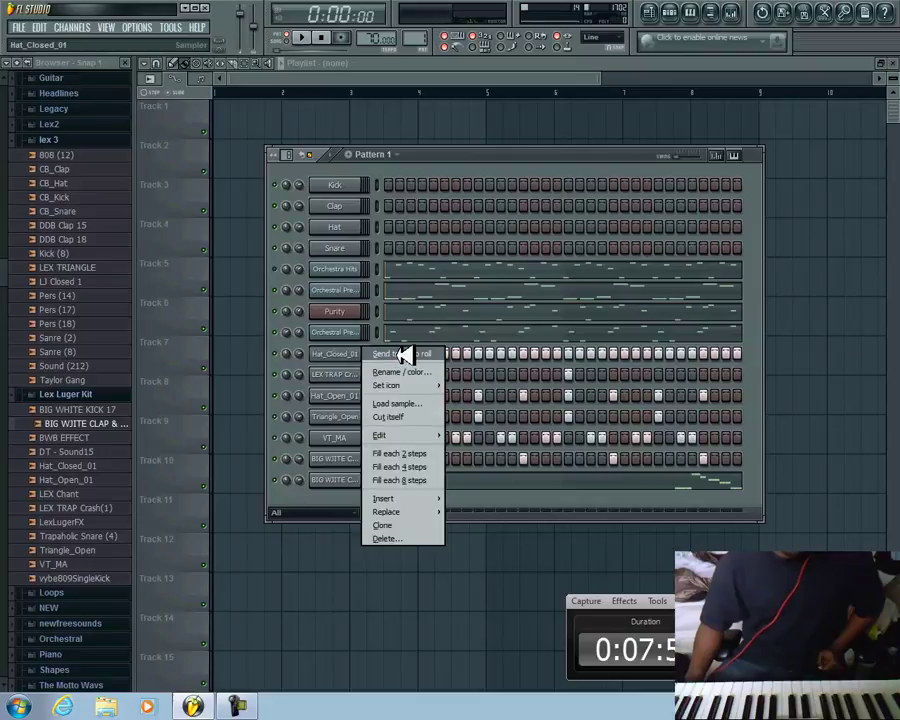
left_click(403, 354)
Audition the hats briefly, stop, and slice the C5 notes on steps 13, 15 and 19 to 24 of bar 1 in half.
left_click(301, 38)
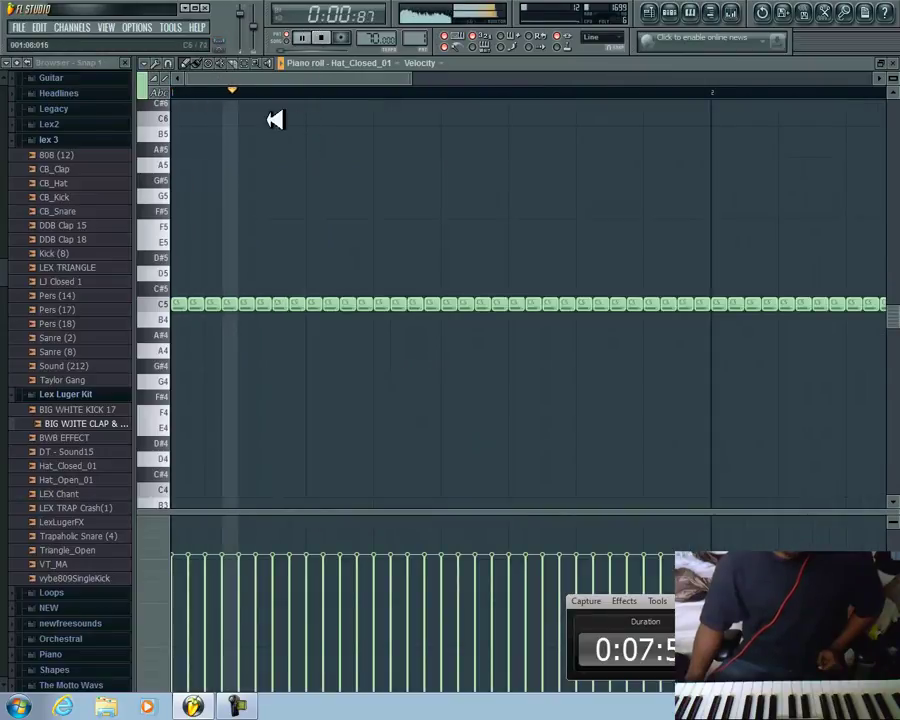
left_click(327, 37)
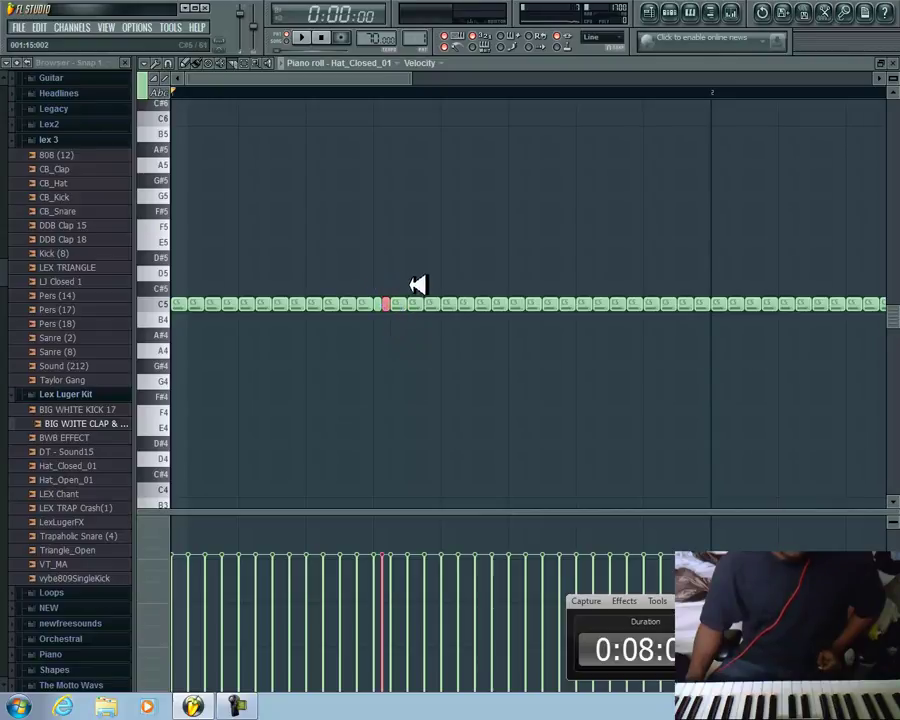
left_click_drag(433, 327, 436, 327)
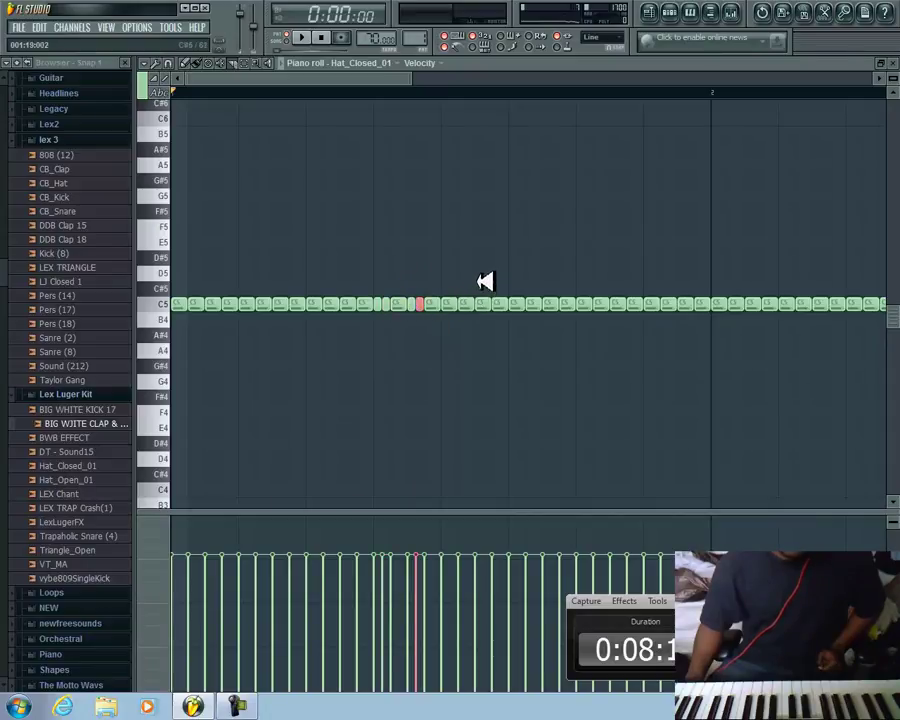
left_click_drag(497, 321, 578, 316)
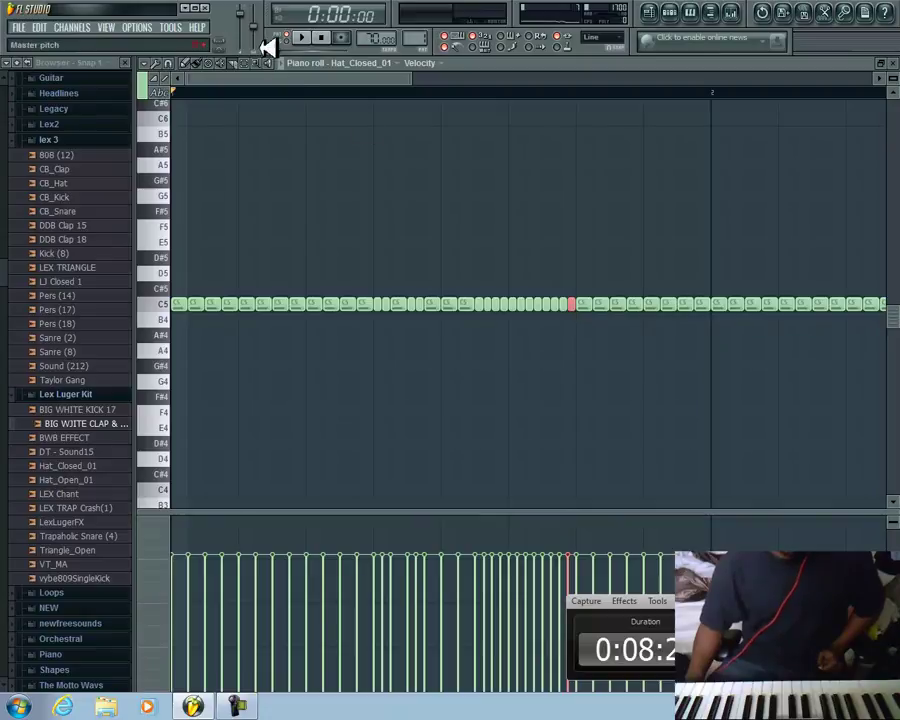
Start playback and set the snap to (none) for slicing the halved hat notes freely.
left_click(302, 37)
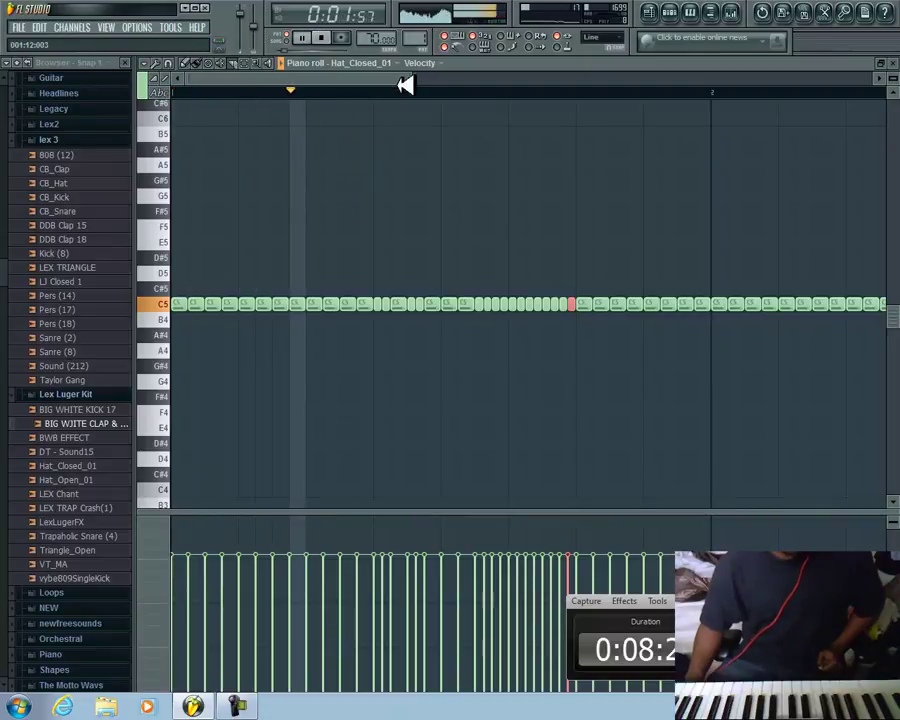
left_click_drag(411, 80, 302, 88)
left_click(600, 37)
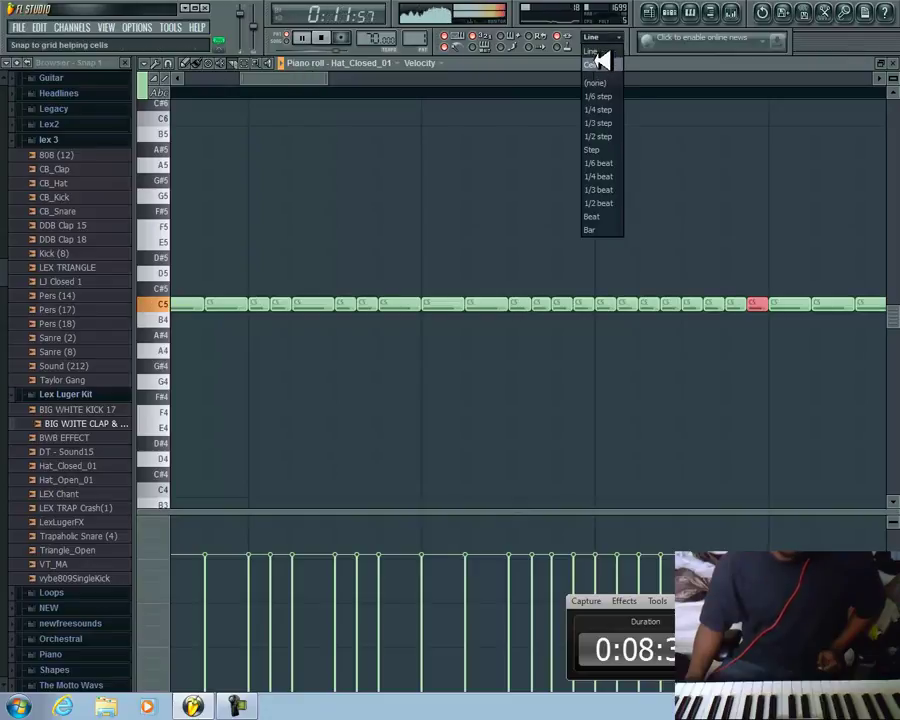
left_click(600, 65)
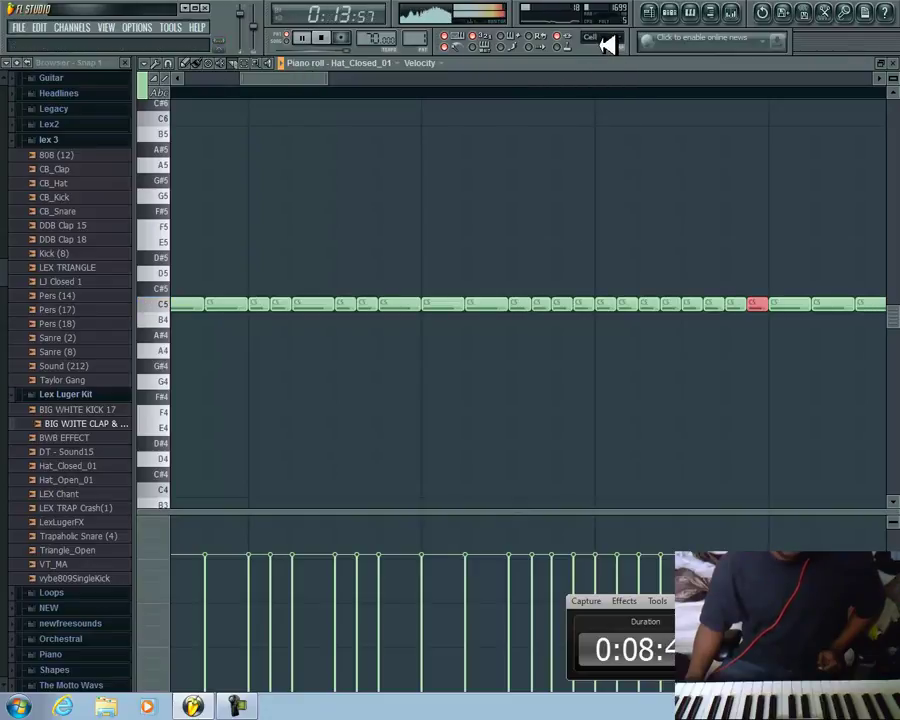
left_click(600, 40)
left_click(615, 177)
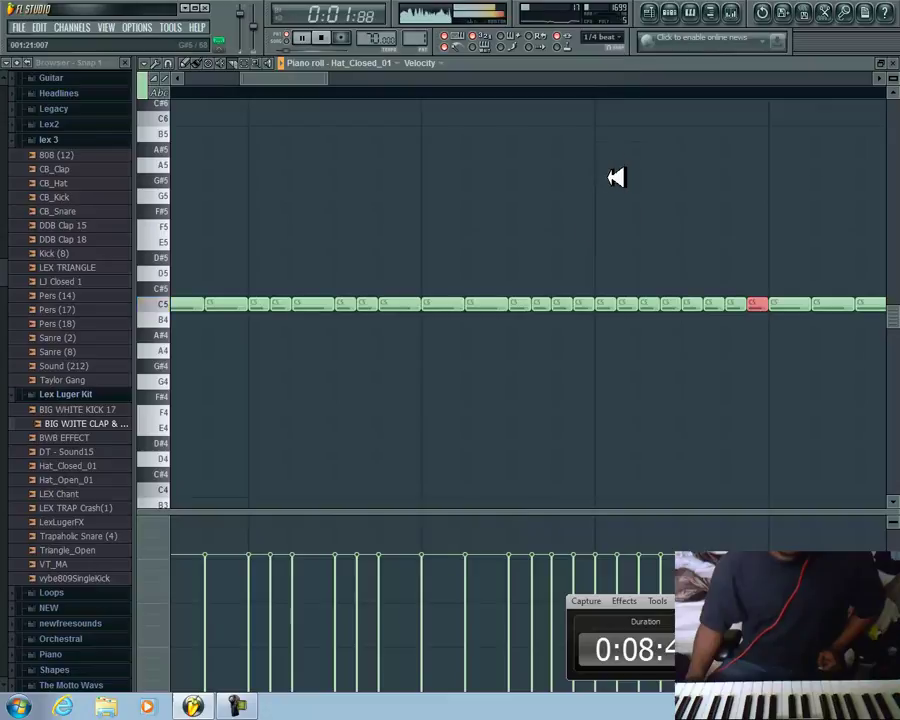
left_click(604, 38)
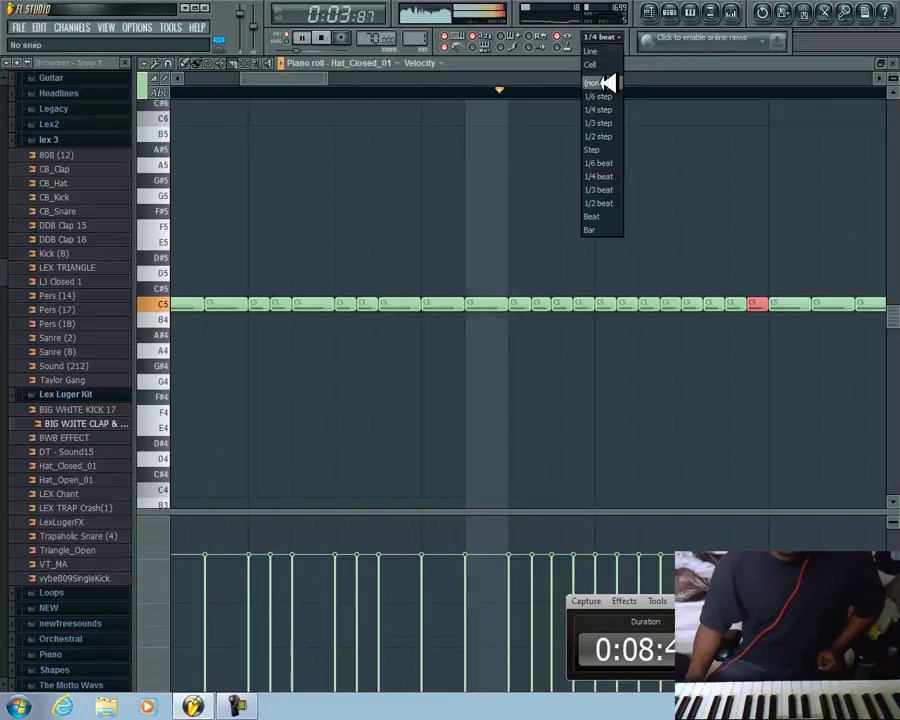
left_click(605, 83)
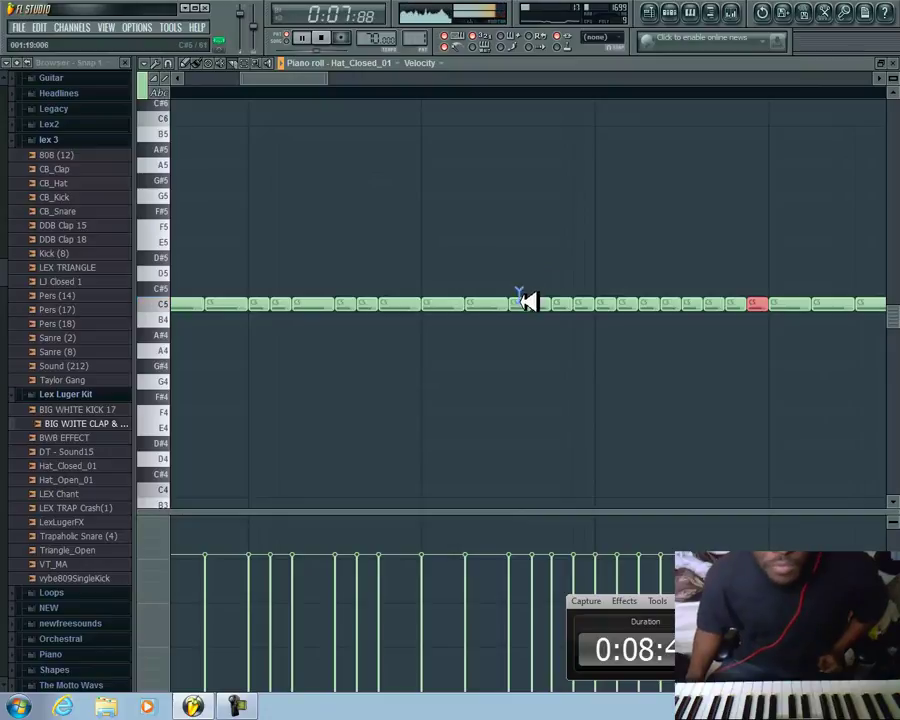
Slice the halved hat notes on steps 13 and 15 of bar 1 in two again, and stop playback.
left_click(384, 315)
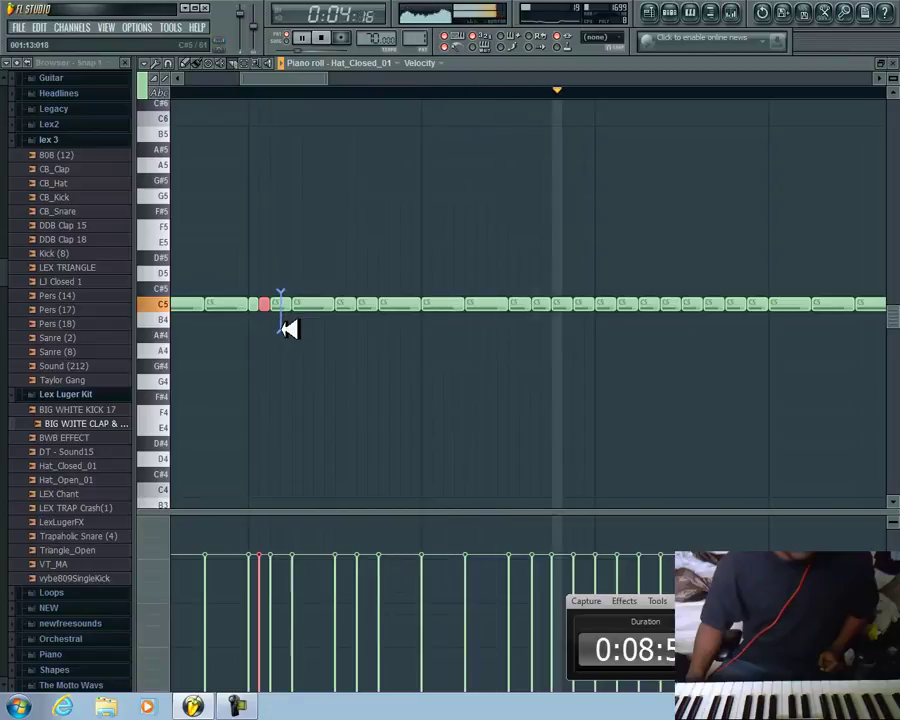
left_click(285, 303)
left_click(322, 37)
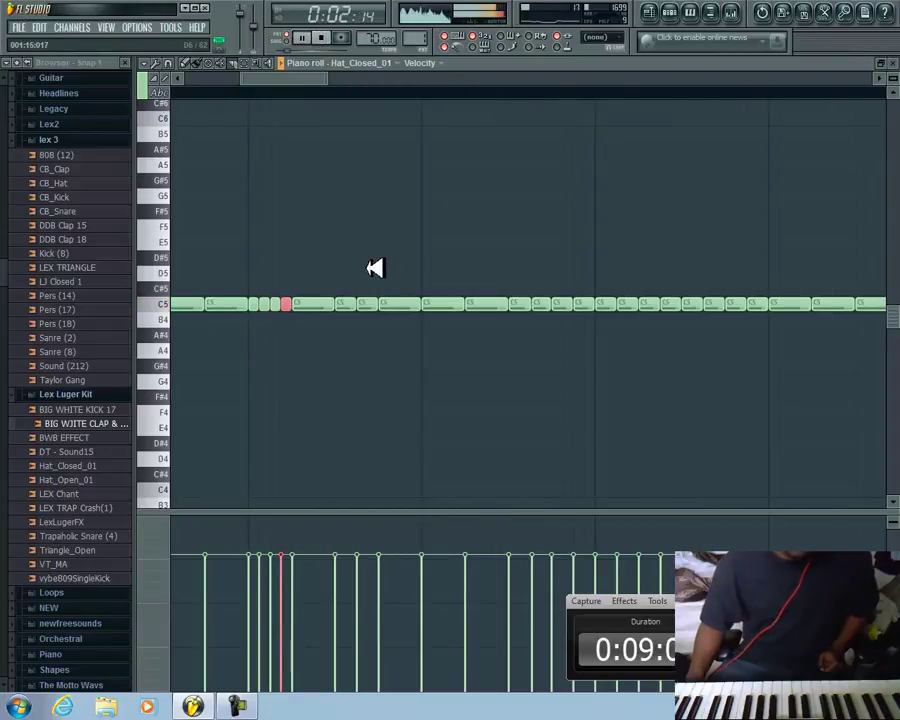
left_click(349, 318)
left_click_drag(367, 291, 371, 316)
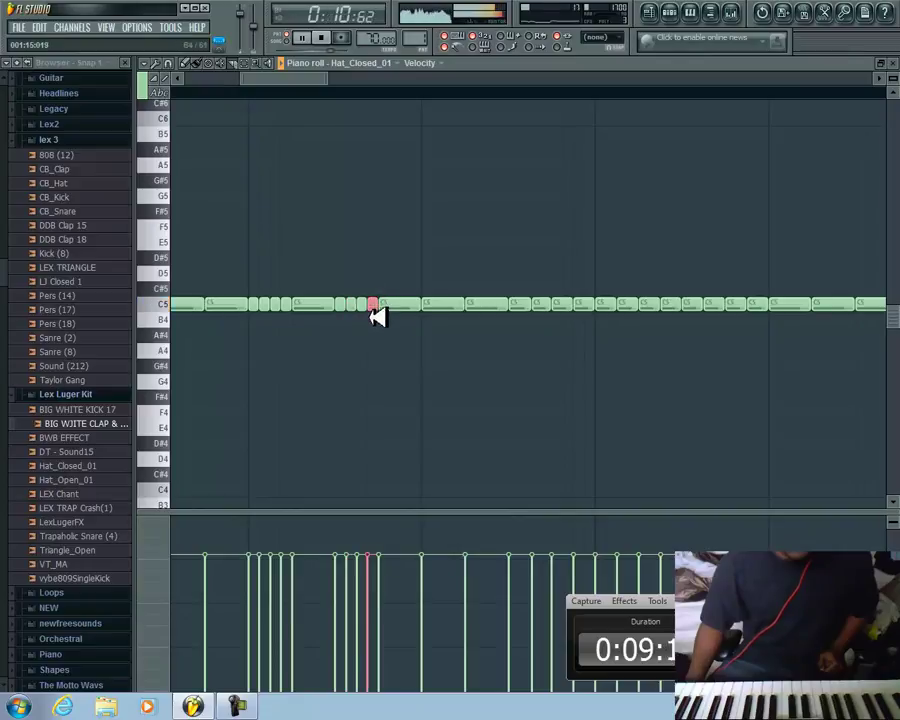
left_click(321, 37)
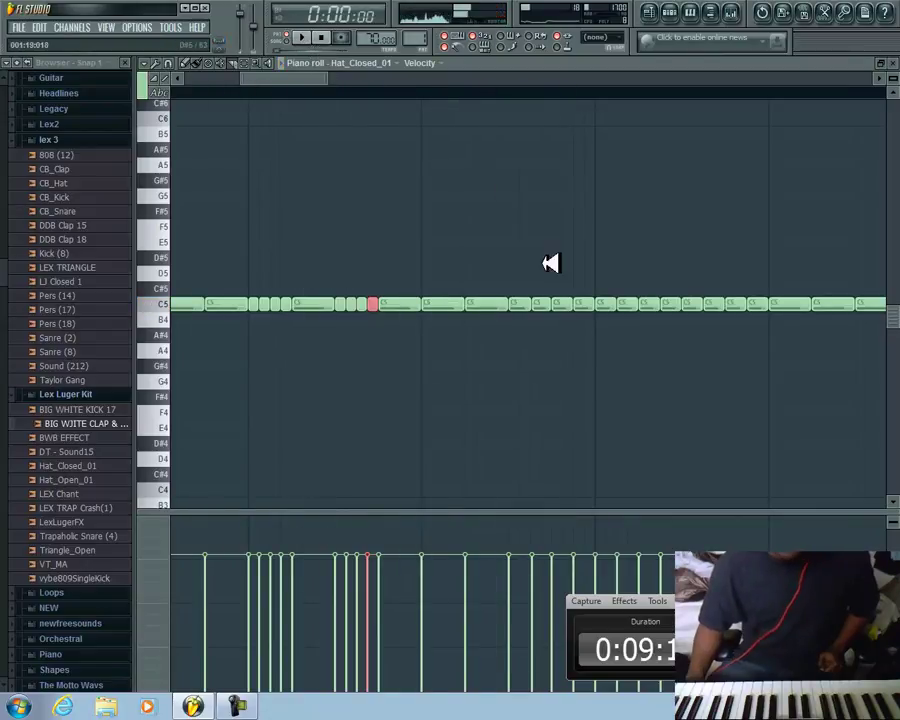
Slice the halved hat notes on steps 19 and 20 of bar 1 in two again, and audition the roll.
left_click(519, 322)
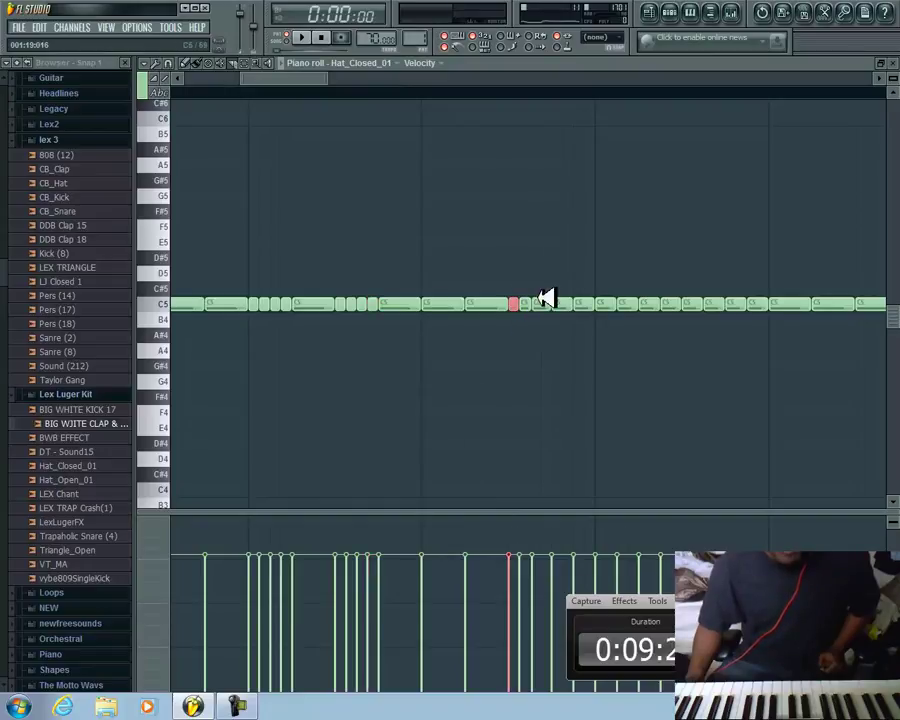
left_click(545, 310)
left_click(568, 312)
left_click(590, 305)
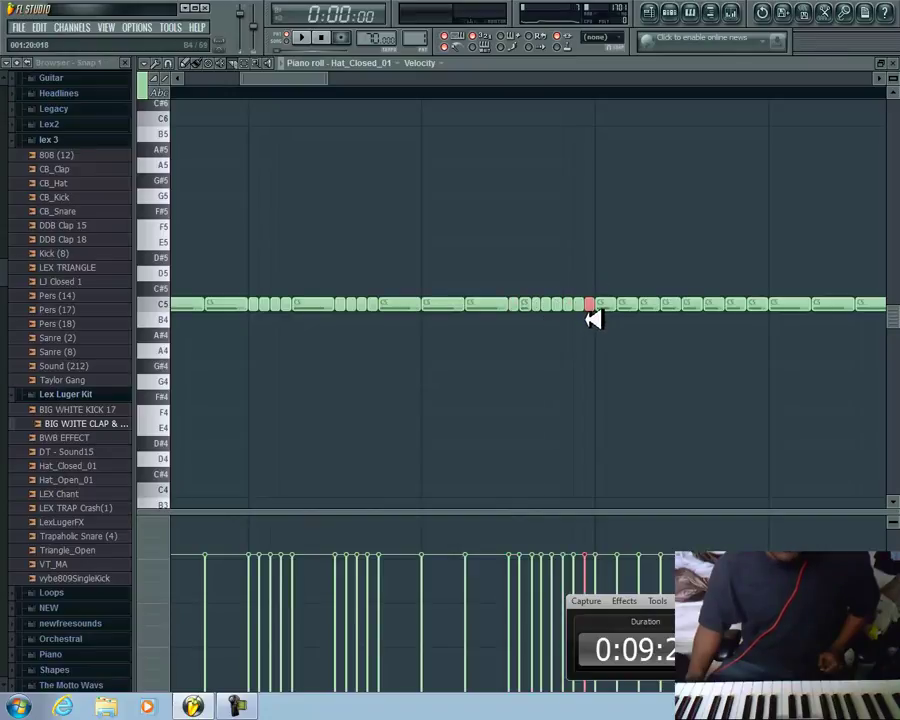
left_click(302, 37)
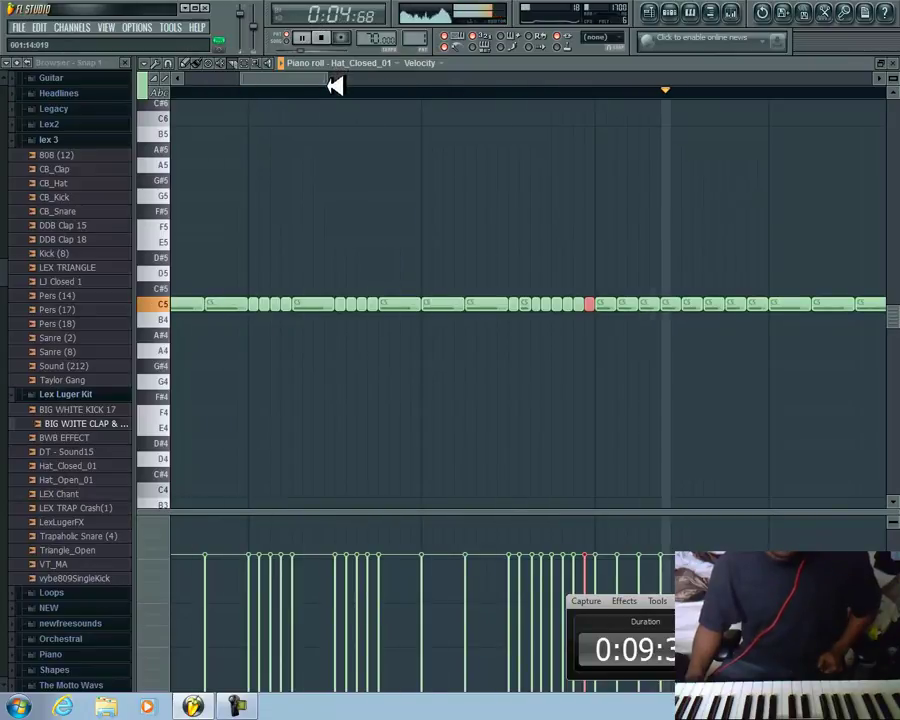
left_click(320, 37)
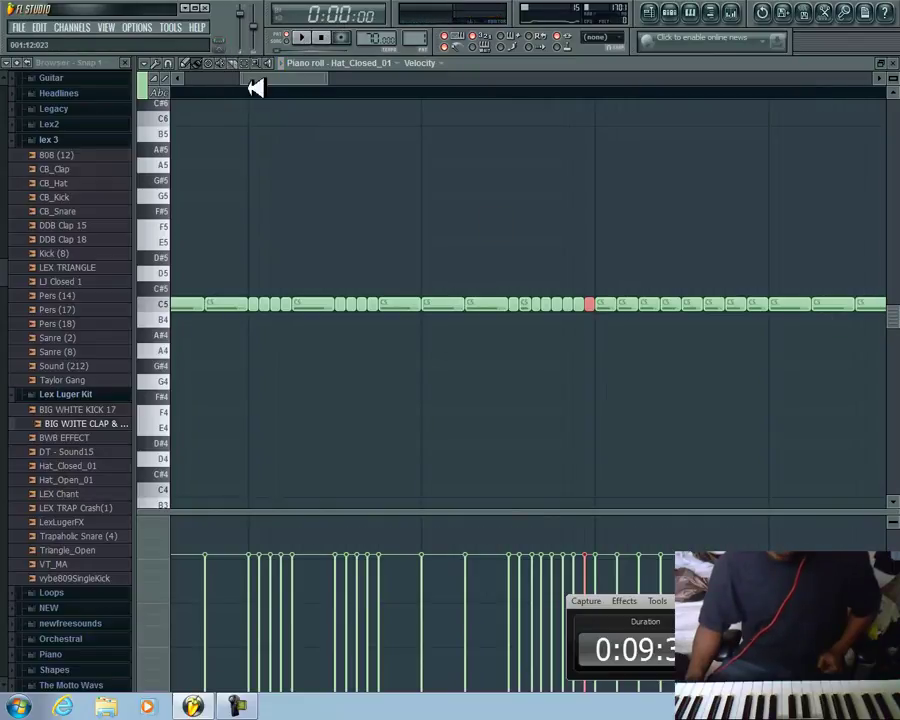
Replace the halved hat notes on steps 21 to 24 of bar 1 with four full-step C5 notes and play the result.
left_click_drag(309, 78, 391, 148)
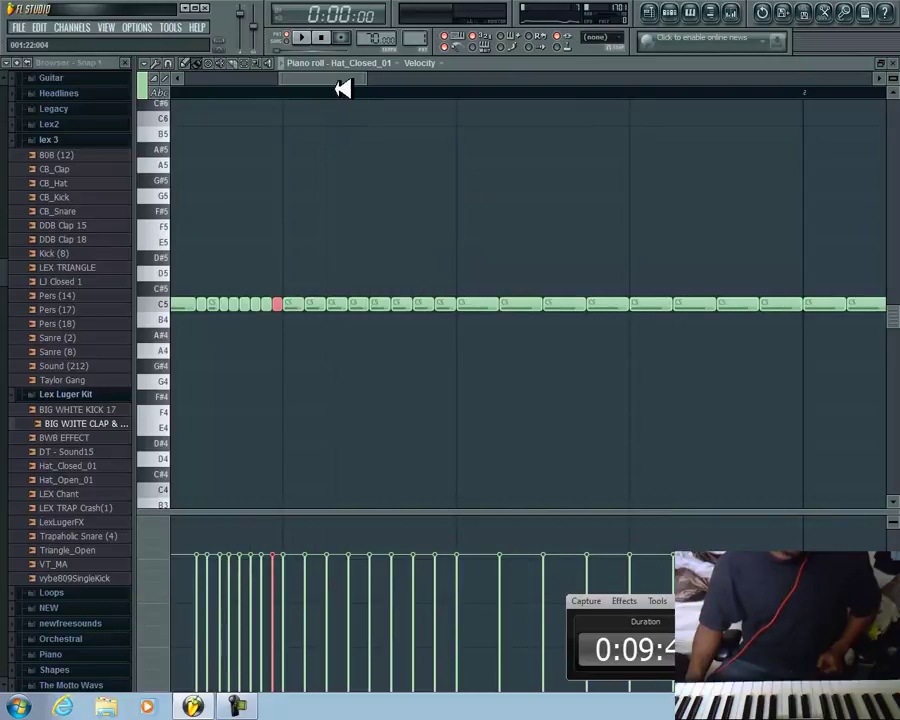
left_click_drag(310, 300, 474, 305)
mouse_move(293, 300)
left_mouse_down()
mouse_move(402, 307)
mouse_move(394, 305)
mouse_move(412, 272)
left_mouse_up()
left_click(432, 305)
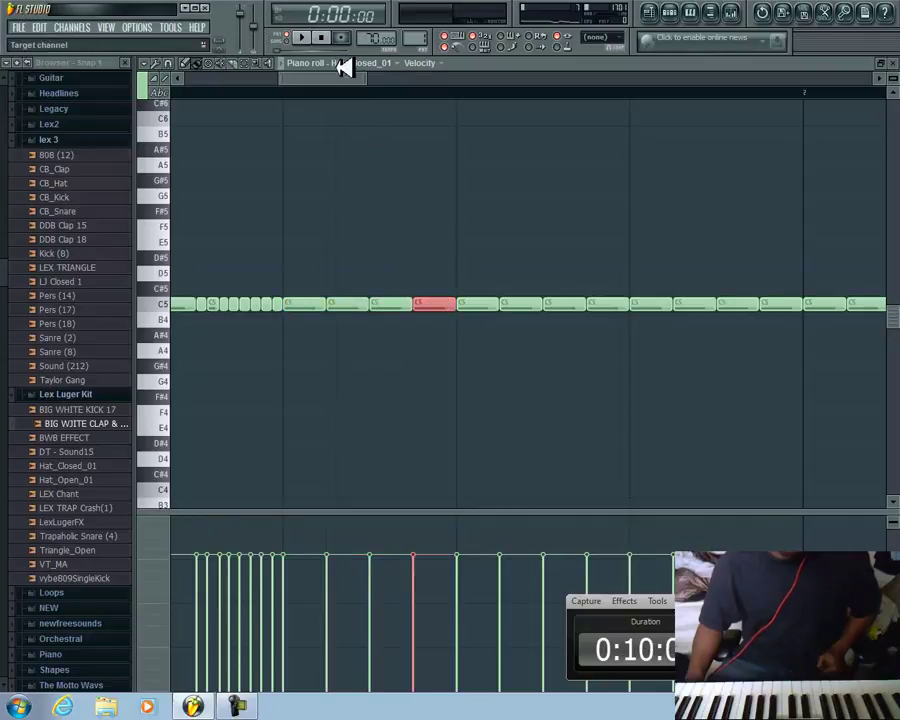
left_click(303, 37)
Delete the row of closed hat notes across bar 2.
left_click_drag(333, 80, 391, 77)
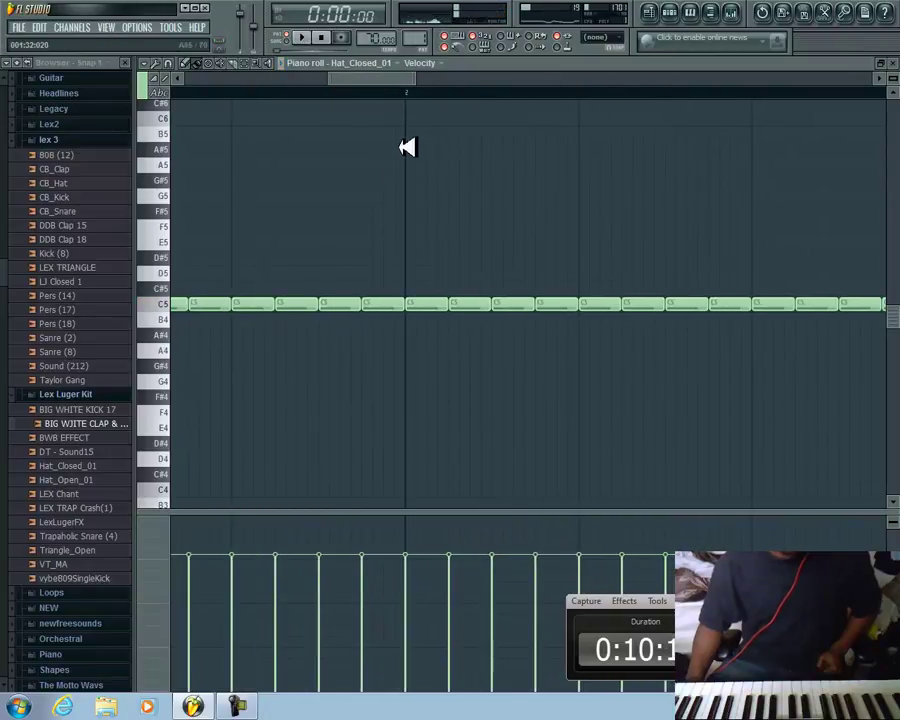
mouse_move(384, 77)
left_mouse_down()
mouse_move(446, 80)
mouse_move(402, 82)
left_mouse_up()
mouse_move(264, 303)
left_mouse_down()
mouse_move(894, 301)
mouse_move(898, 120)
mouse_move(820, 255)
left_mouse_up()
left_click_drag(430, 80, 511, 84)
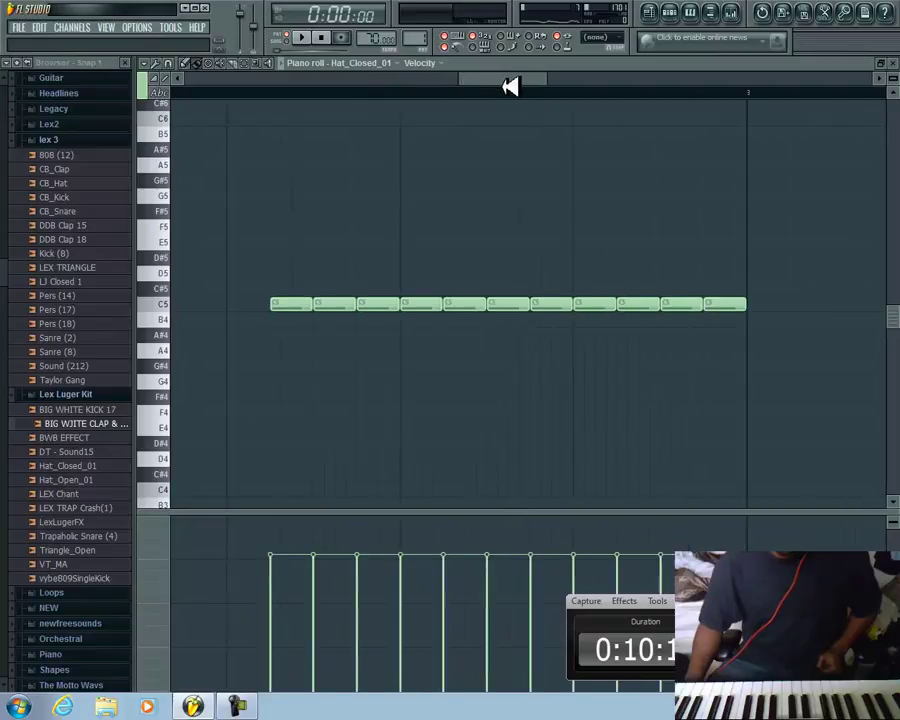
left_click_drag(297, 327, 735, 302)
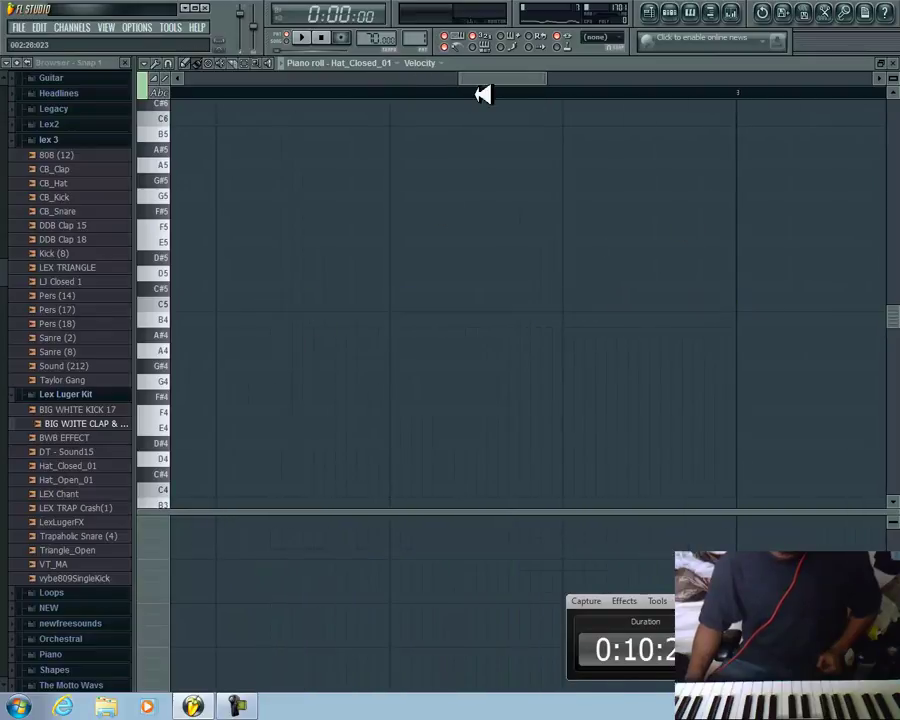
Play the pattern from the start to check the hi-hat rolls in bar 1, and stop playback.
left_click(303, 38)
left_click_drag(489, 82, 81, 90)
left_click_drag(274, 80, 321, 80)
left_click(319, 37)
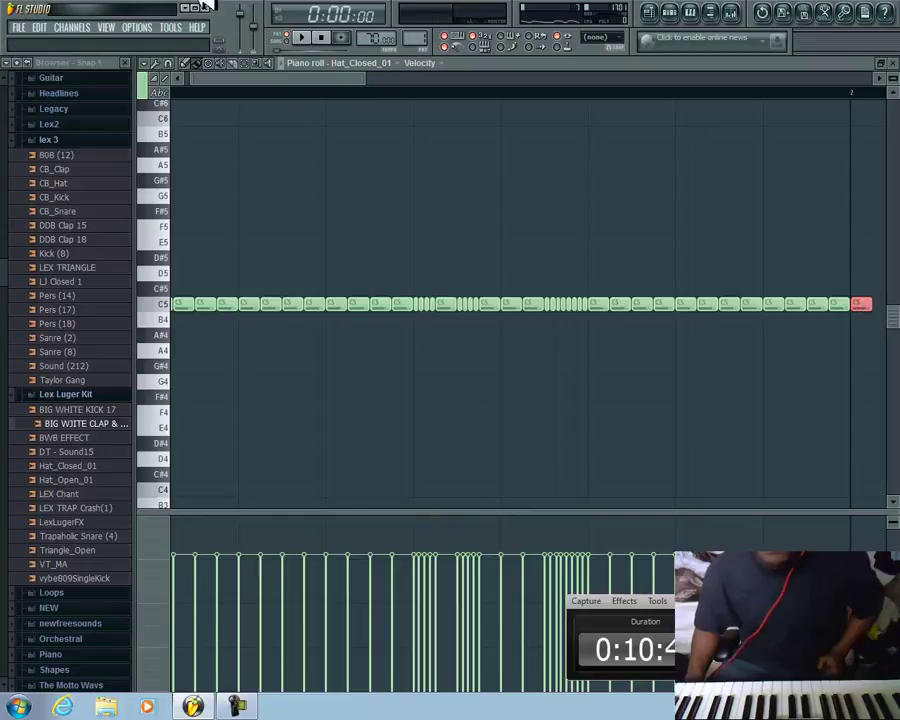
Shorten the last four hat notes of bar 1 and slide the notes behind them earlier to close the gaps.
left_click_drag(225, 75, 362, 80)
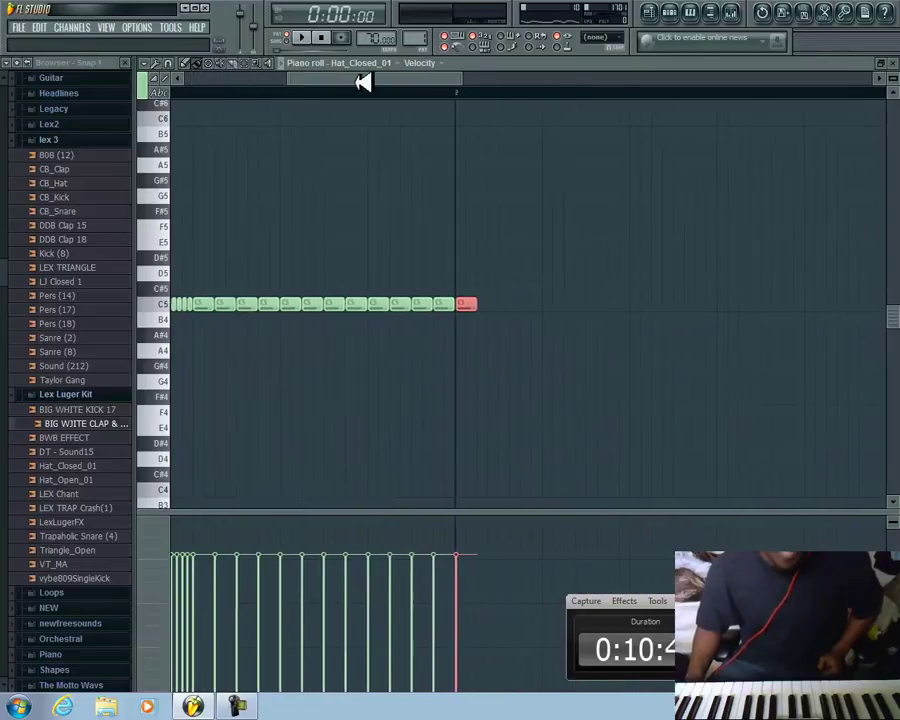
left_click_drag(470, 77, 376, 78)
left_click(466, 302)
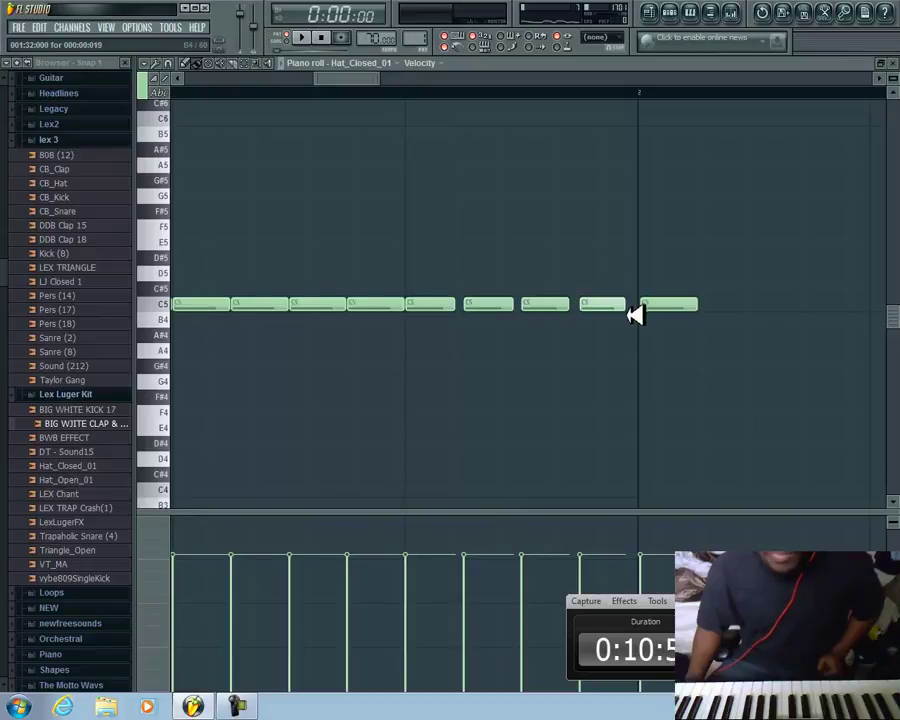
mouse_move(510, 304)
left_mouse_down()
mouse_move(484, 304)
mouse_move(532, 307)
mouse_move(524, 306)
left_mouse_up()
left_click_drag(593, 306, 574, 313)
left_click_drag(642, 306, 611, 316)
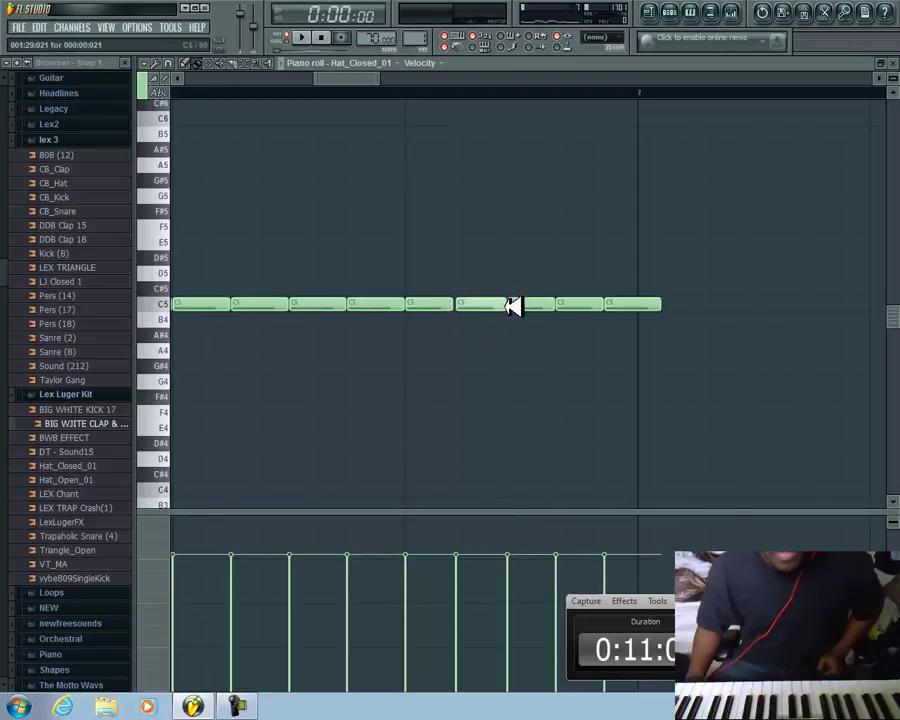
Tighten the closing hat notes further so that five C5 notes fill the end of bar 1 exactly to the bar 2 line.
left_click_drag(504, 306, 583, 307)
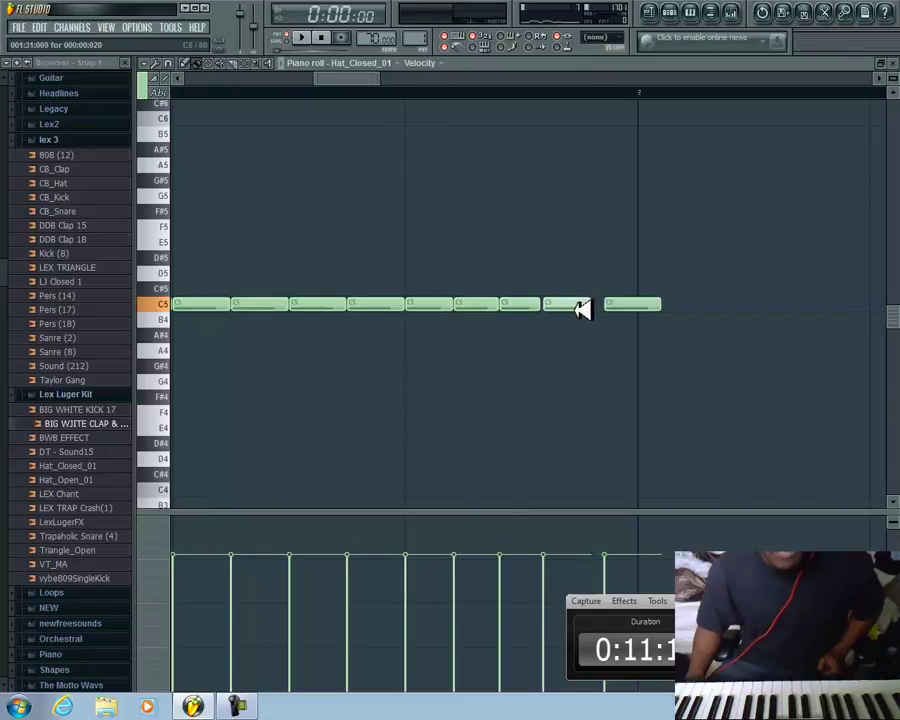
left_click_drag(640, 305, 625, 312)
right_click(650, 316)
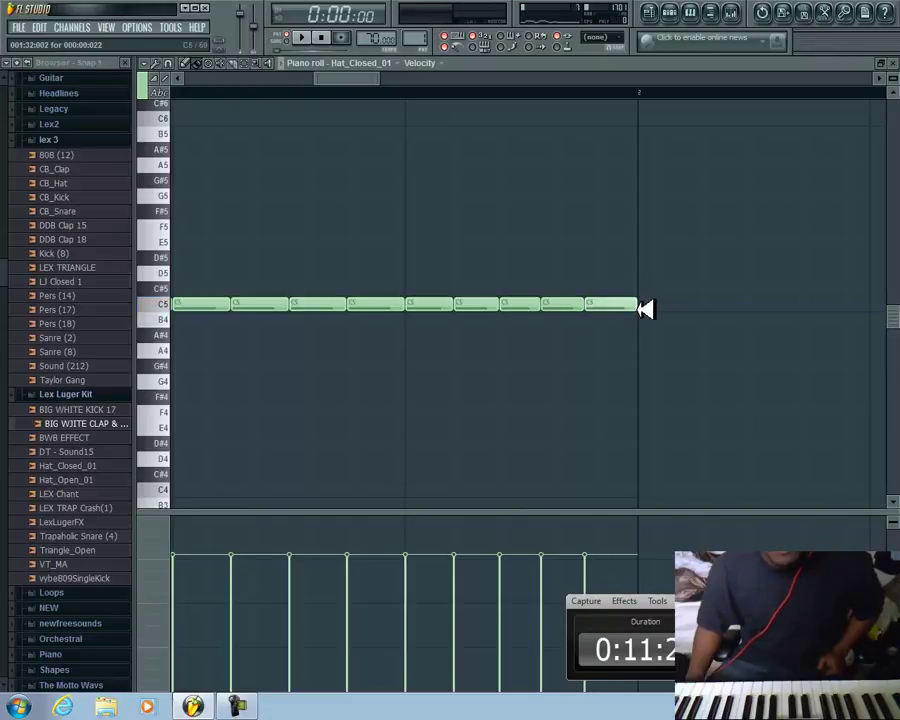
Audition the five-note hat roll, stop, and nudge the starts of its last two notes slightly later.
left_click(305, 36)
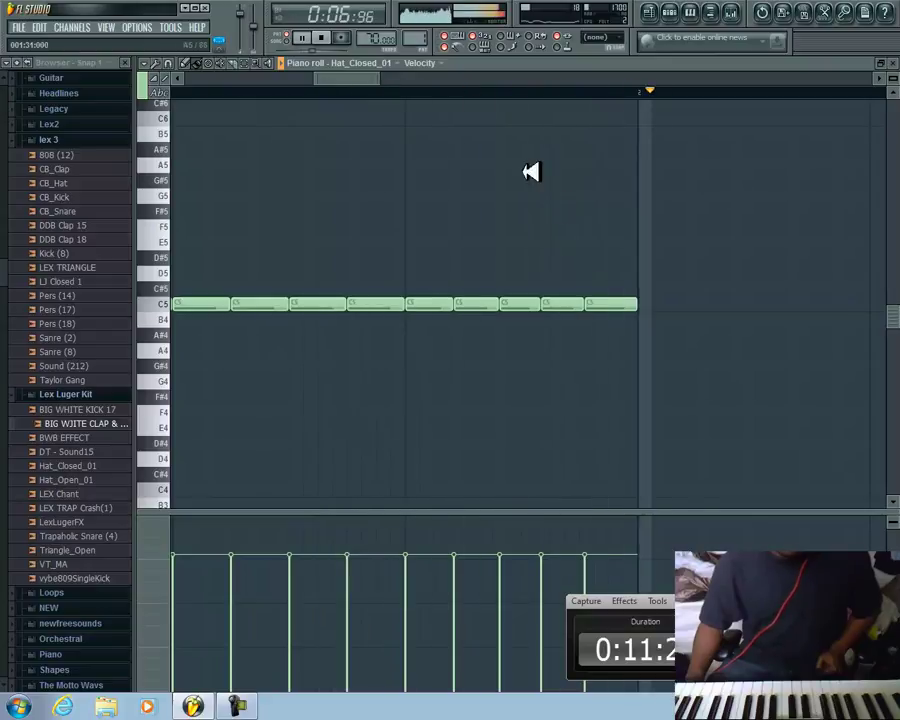
key("space")
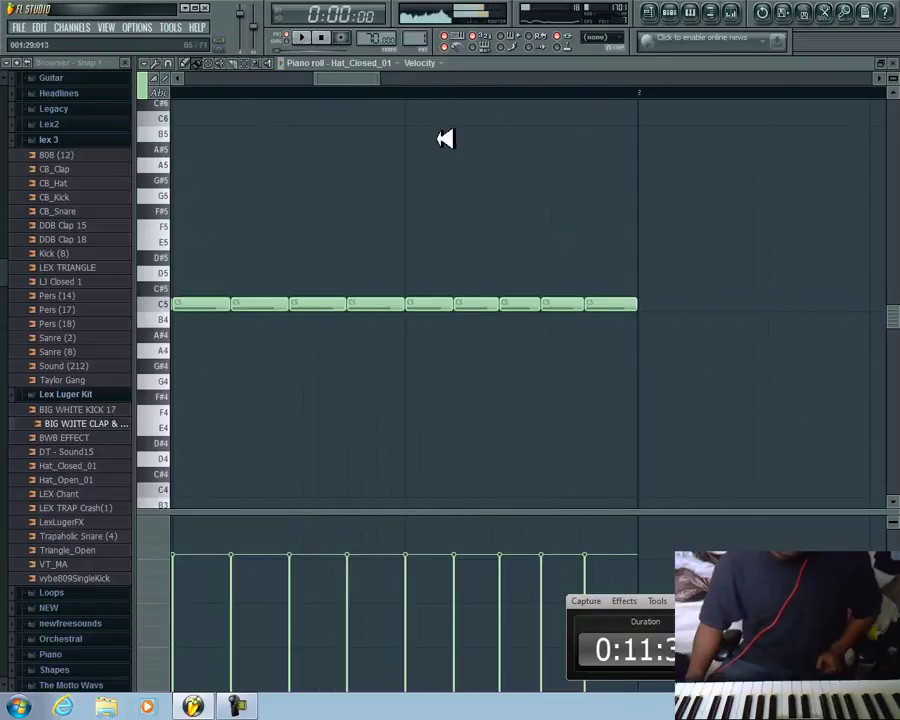
left_click(560, 305)
left_click(616, 306)
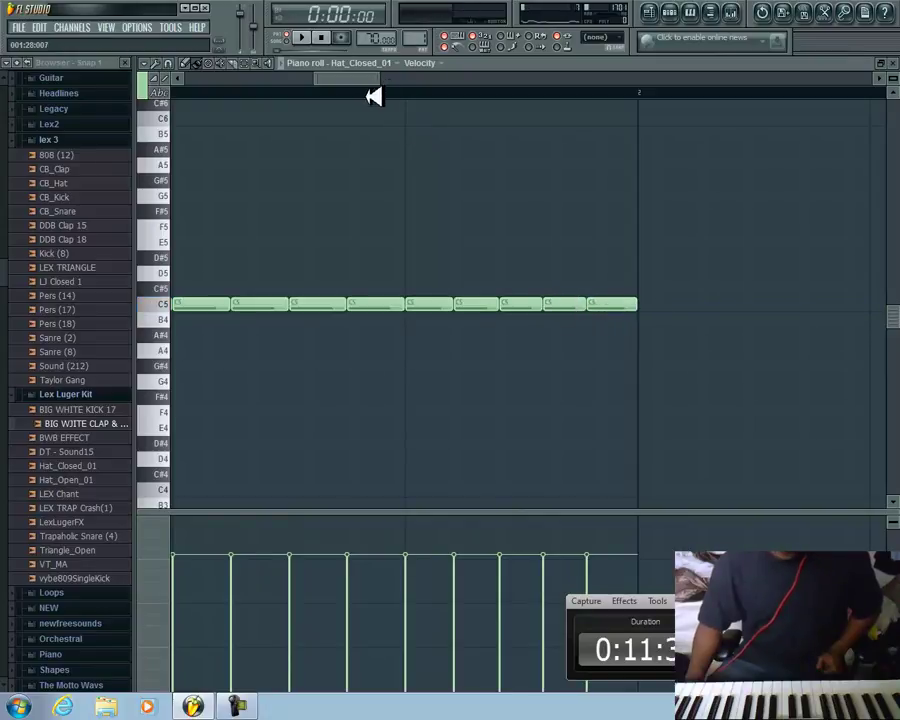
Audition the hat roll at the end of bar 1, stop, and check the Hat_Closed_01 row in the step sequencer.
left_click(308, 38)
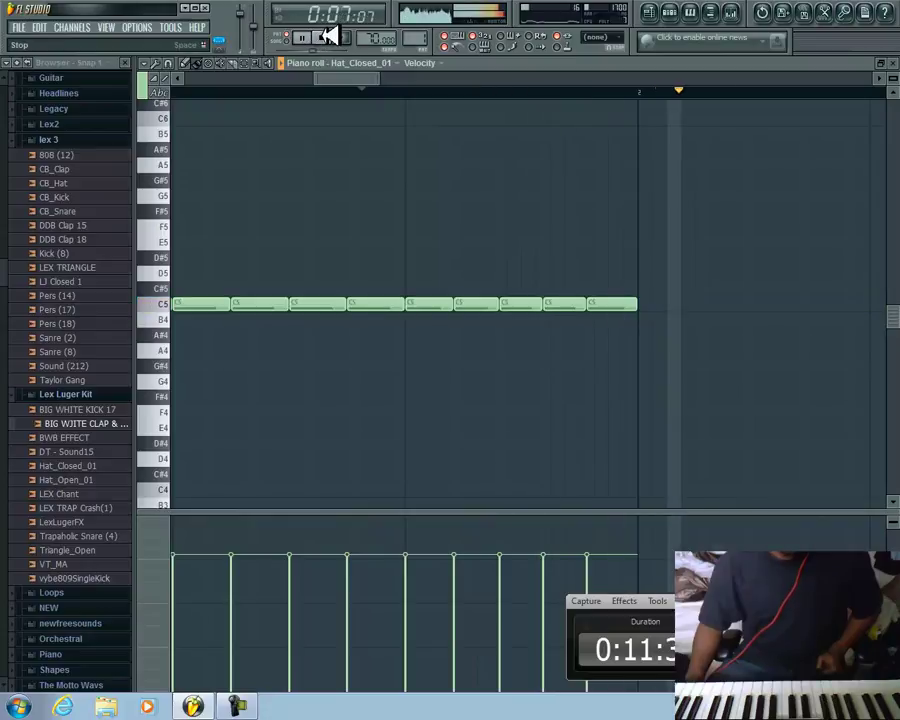
left_click(326, 37)
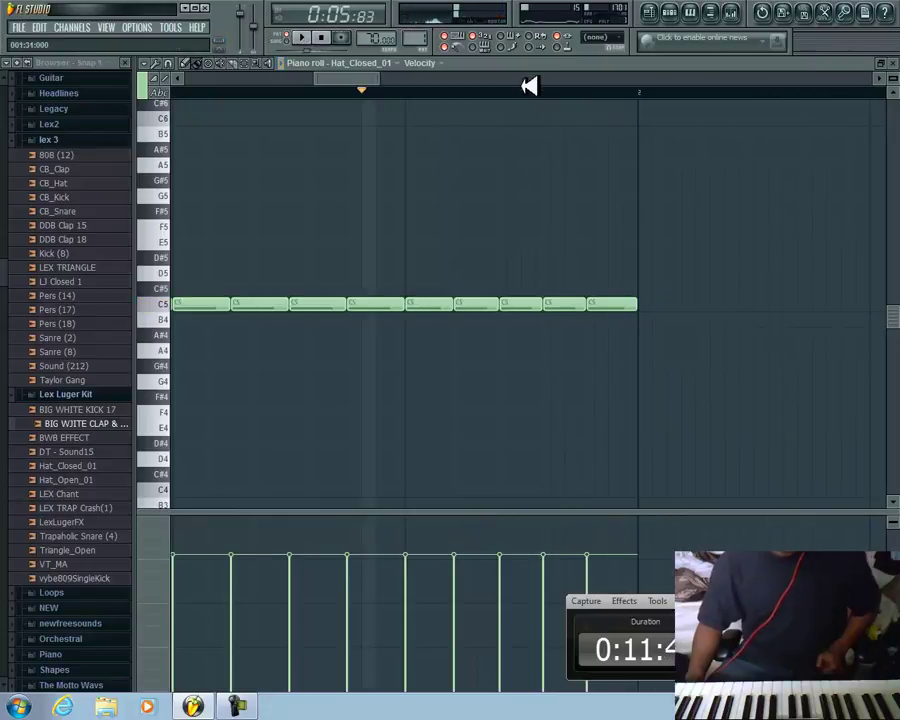
left_click(684, 13)
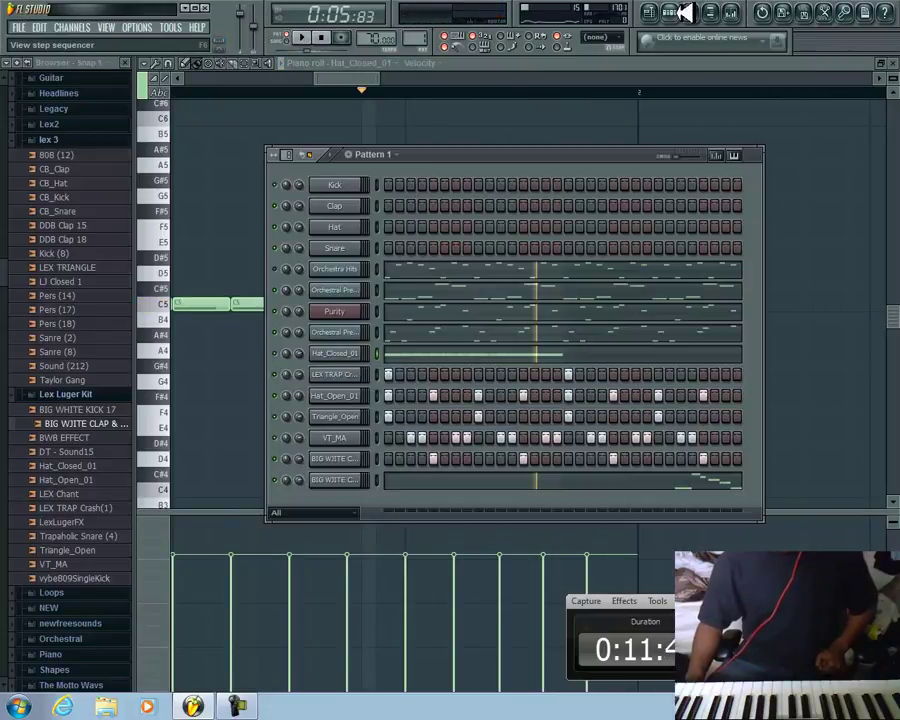
left_click(684, 13)
Duplicate all closed hat notes of bar 1 into bar 2 and return to the step sequencer.
key("ctrl+a")
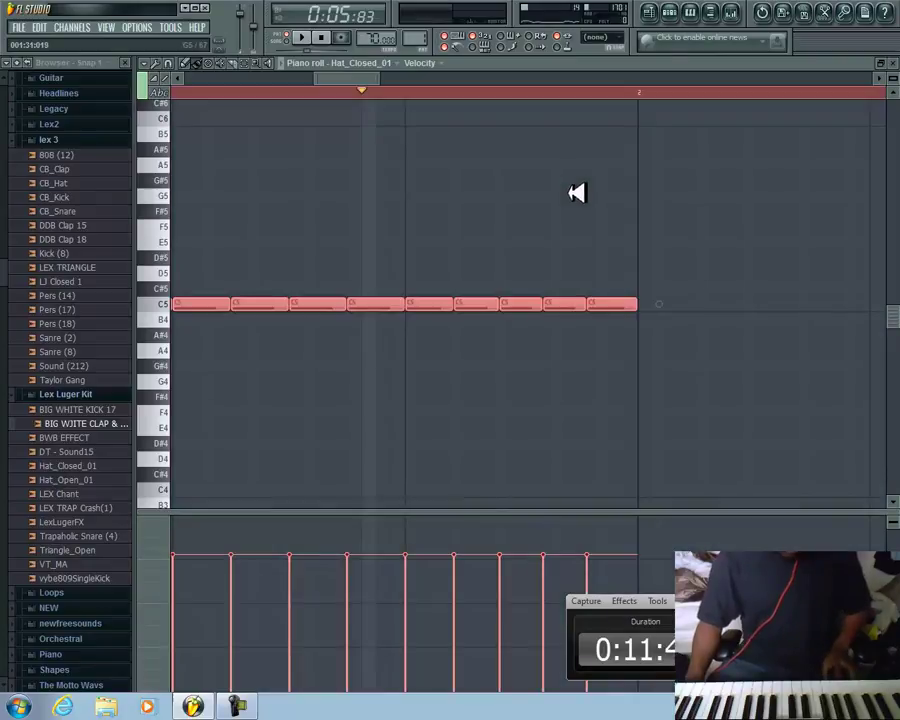
key("ctrl+b")
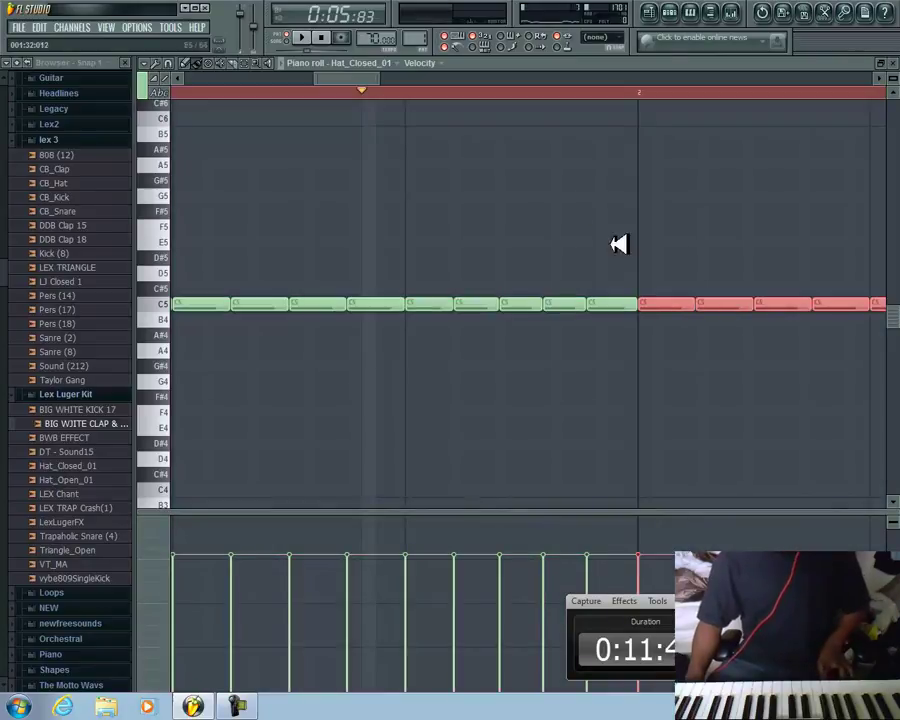
left_click(893, 62)
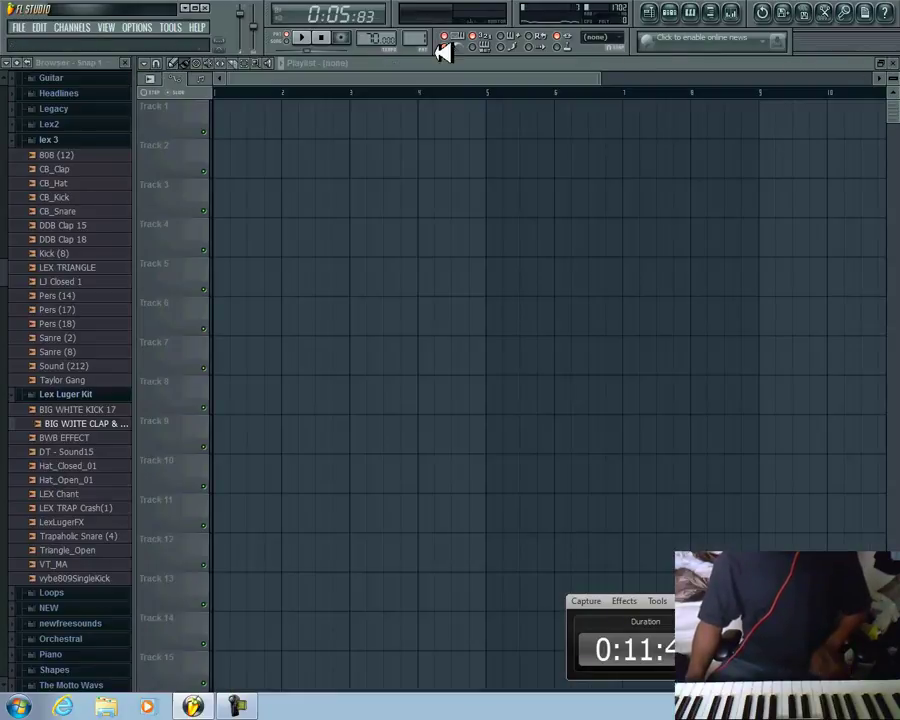
left_click(668, 12)
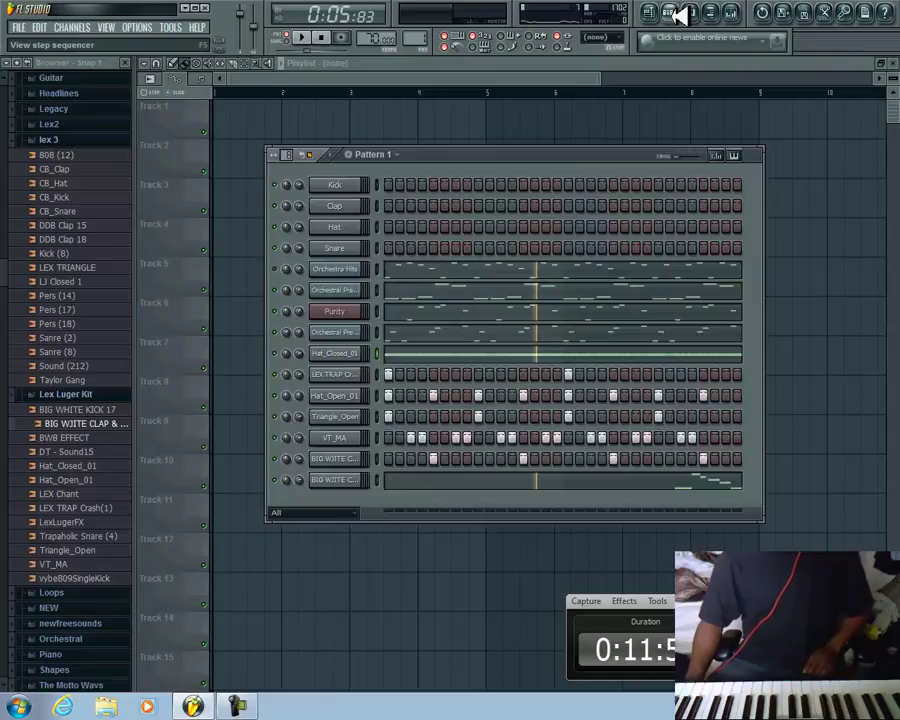
left_click(336, 38)
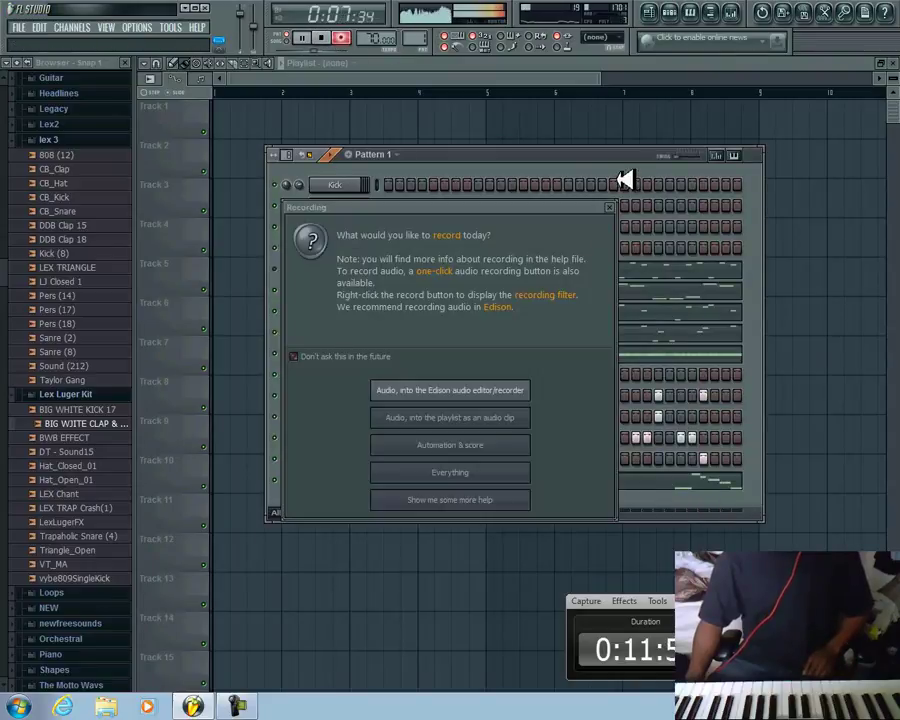
left_click(610, 208)
key("space")
Restart playback of the pattern from the beginning and open the Hat_Closed_01 notes in the piano roll.
left_click(320, 38)
key("space")
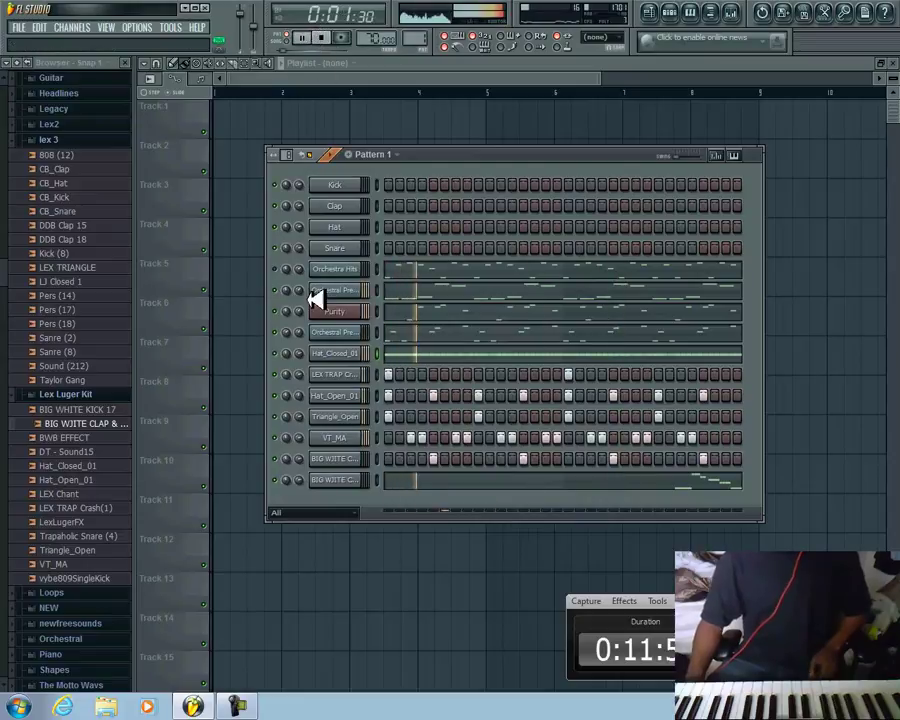
mouse_move(289, 356)
left_mouse_down()
mouse_move(294, 384)
mouse_move(303, 365)
left_mouse_up()
left_click(400, 355)
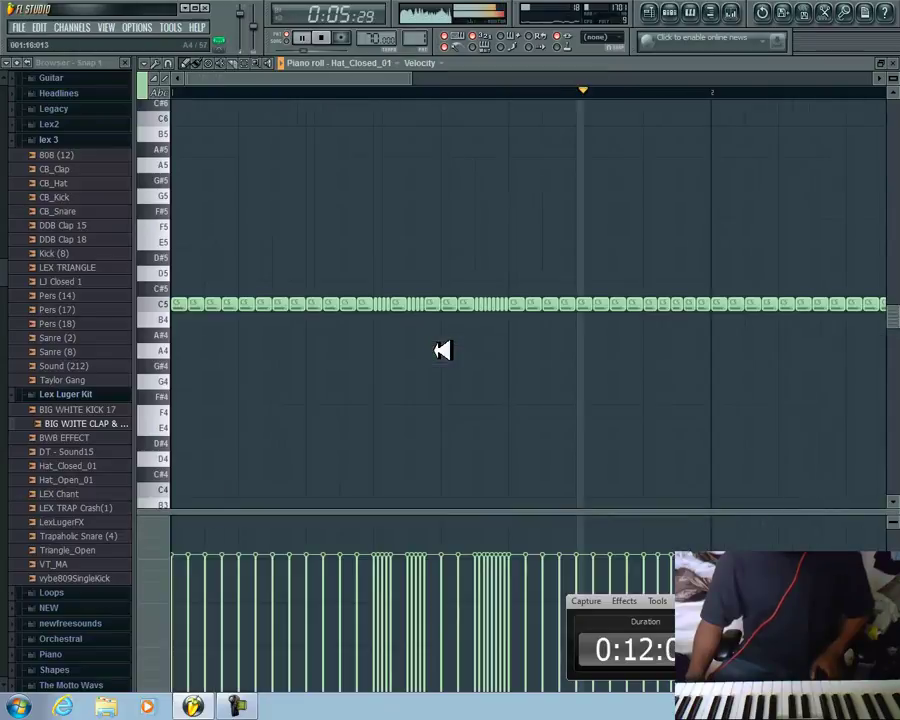
Show note panning for the hats and pan bar 1's first fast roll about half right and the second about half left.
left_click(170, 545)
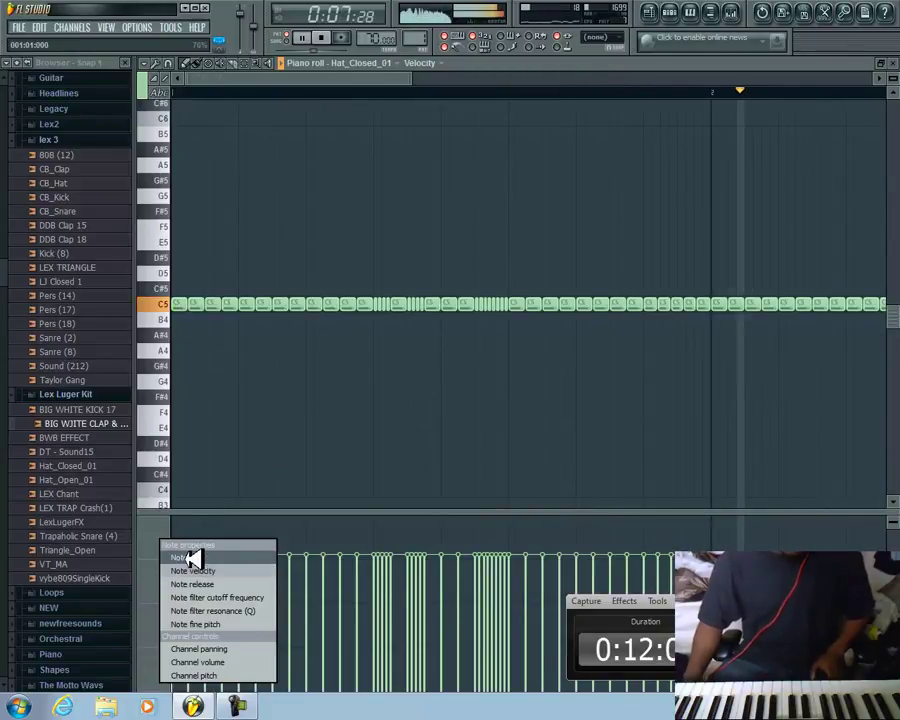
left_click(192, 554)
left_click(374, 559)
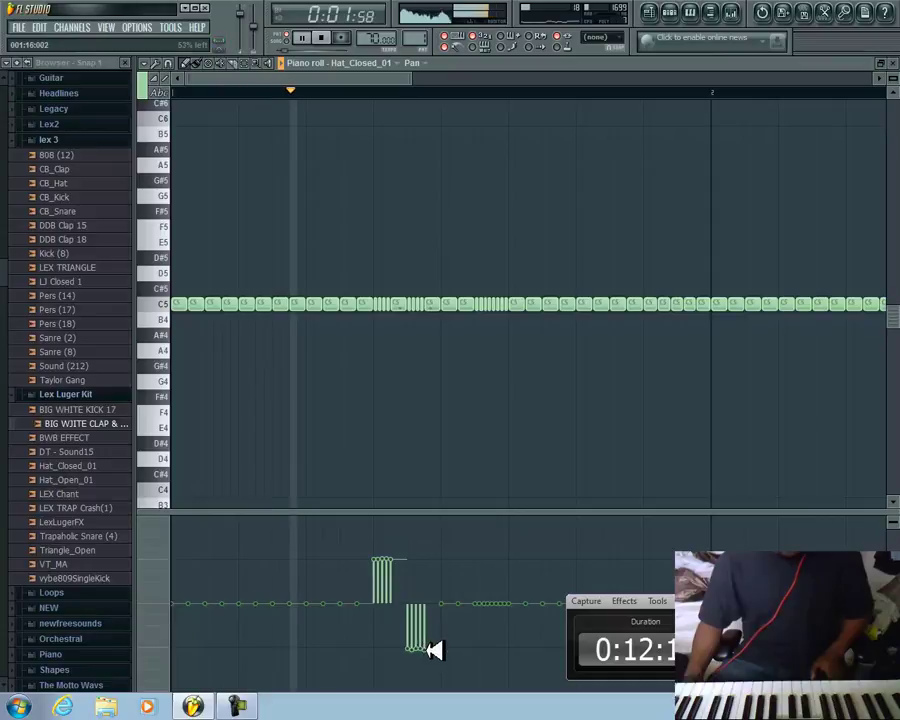
Draw a rising pan ramp across the third fast hat roll of bar 1, sweeping it from left to right.
left_click_drag(325, 80, 370, 93)
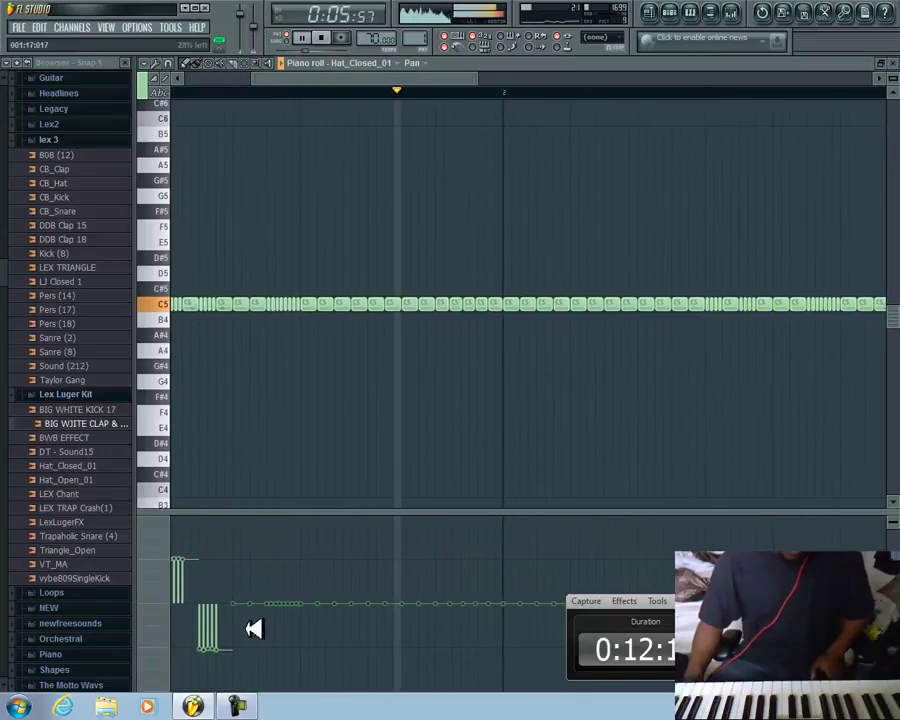
mouse_move(273, 650)
left_mouse_down()
mouse_move(309, 556)
mouse_move(283, 616)
left_mouse_up()
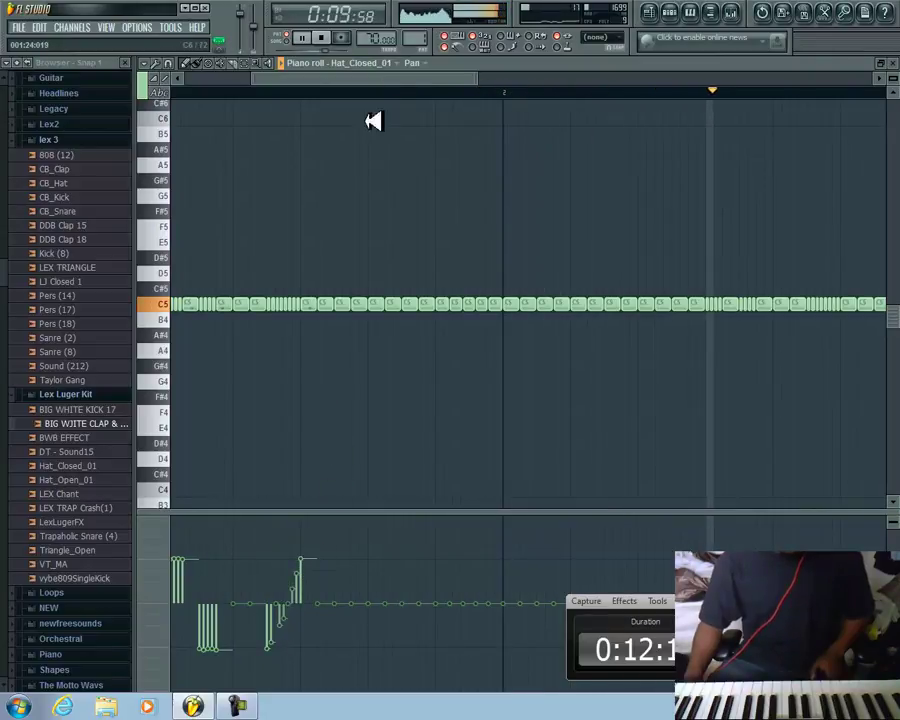
left_click_drag(267, 652, 299, 559)
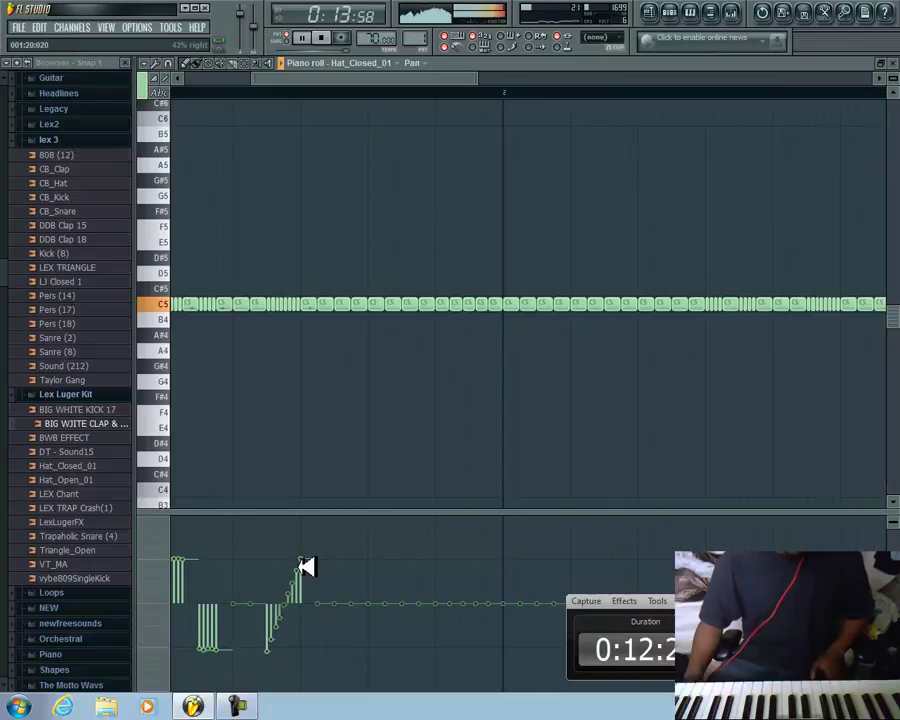
In bar 2, pan the first fast hat roll right and the second left, and sweep the third from right to left.
left_click_drag(325, 85, 430, 89)
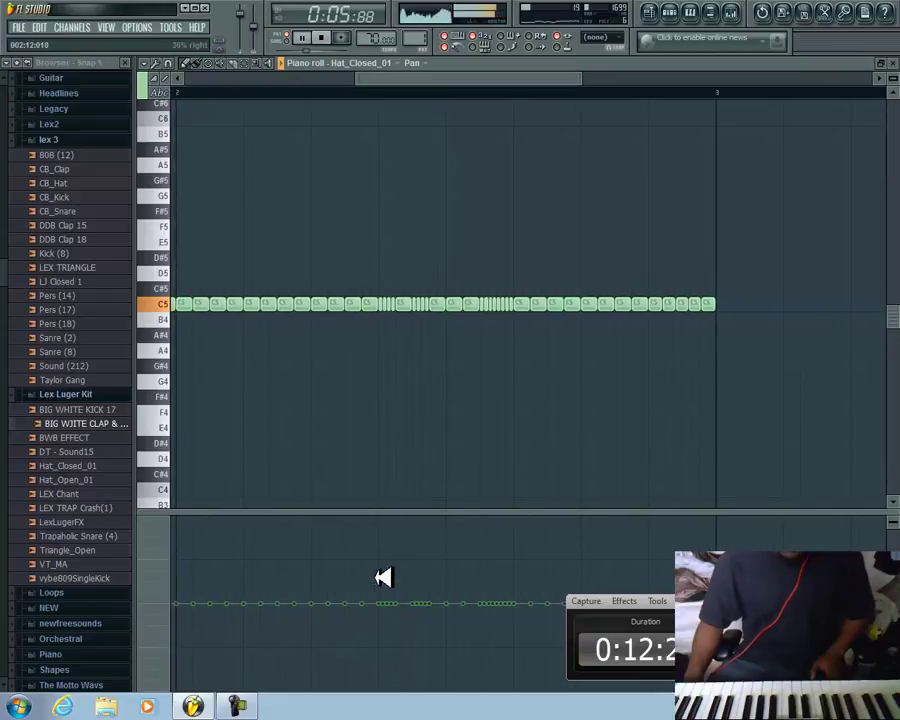
left_click_drag(388, 561, 404, 561)
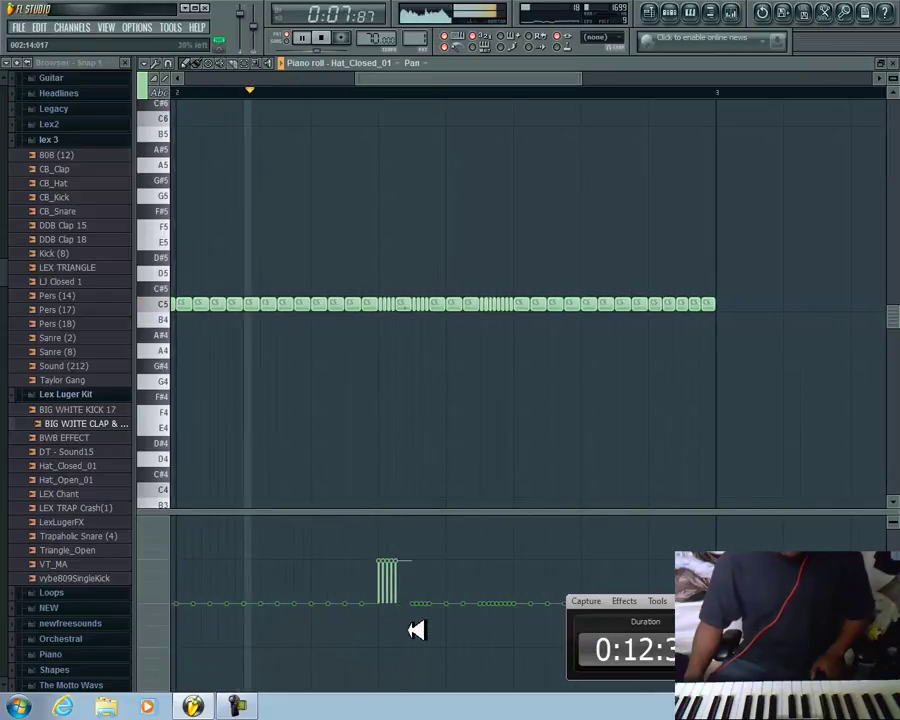
left_click_drag(418, 650, 434, 647)
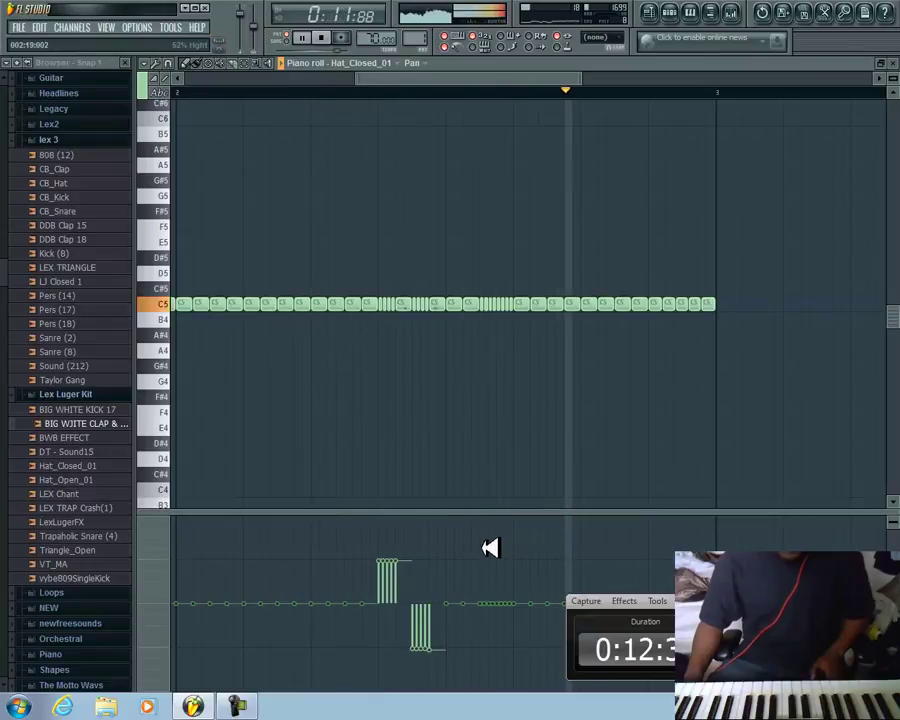
left_click_drag(482, 548, 505, 592)
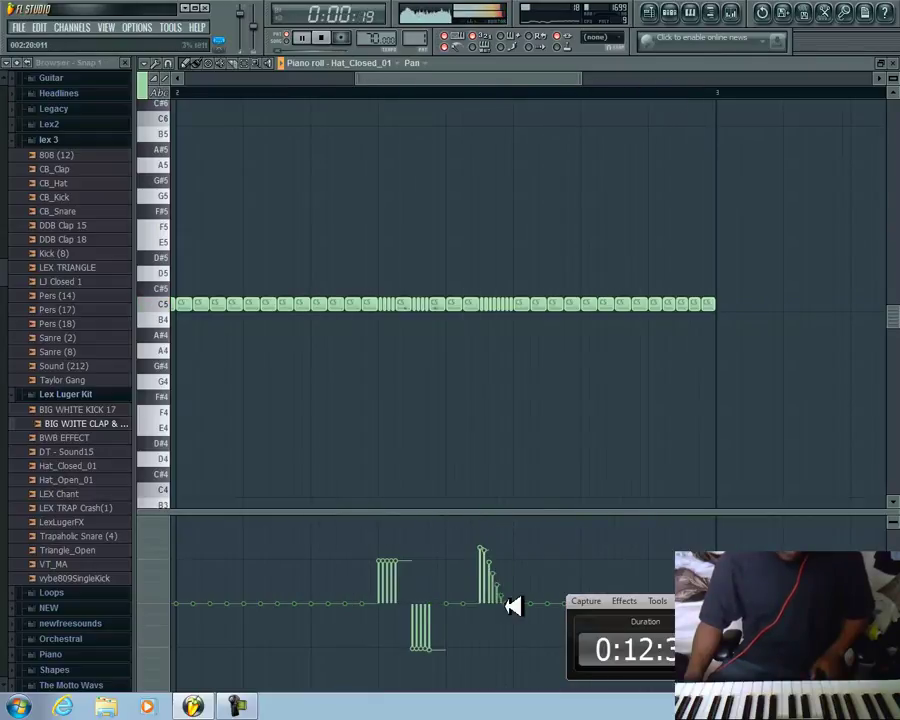
left_click_drag(520, 638, 520, 663)
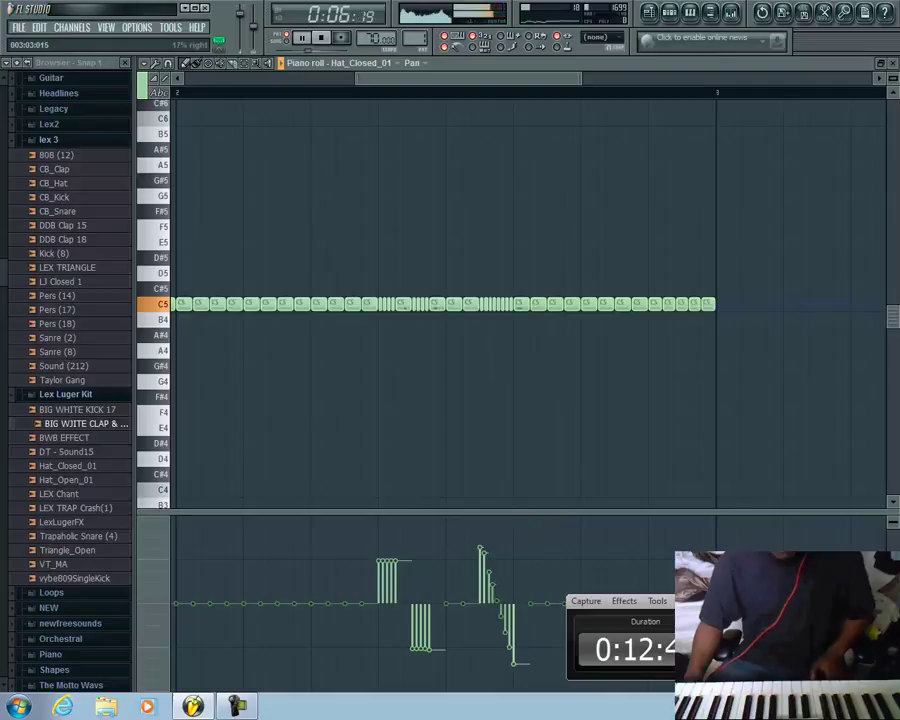
Pan the closing roll notes of bar 2 and of bar 1 alternately right and left, one note at a time.
left_click(650, 580)
left_click(665, 625)
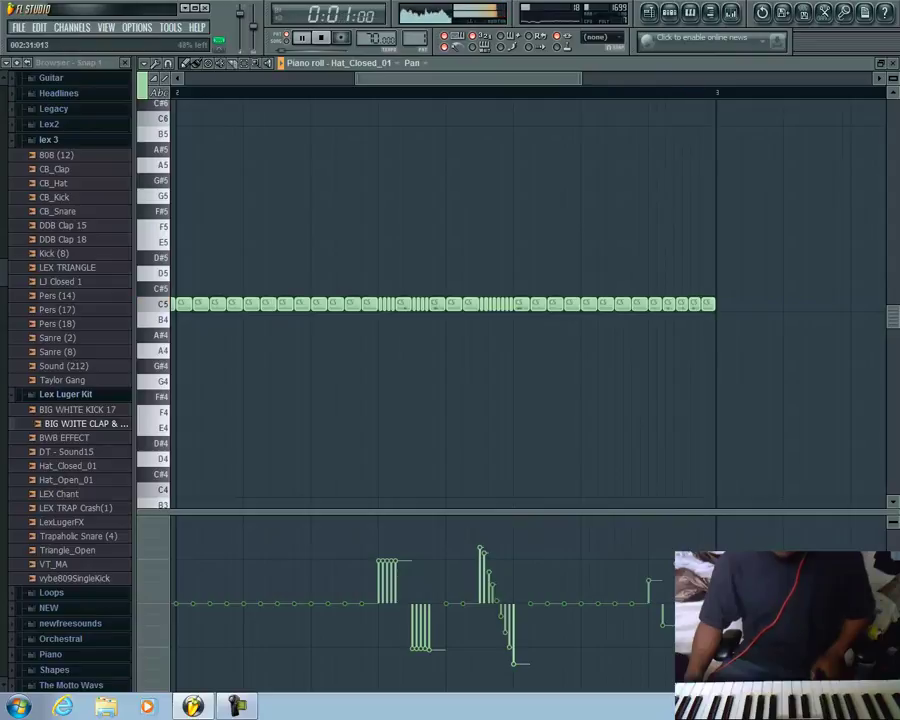
left_click_drag(473, 90, 383, 84)
left_click(381, 581)
left_click(394, 626)
left_click(409, 566)
left_click(421, 645)
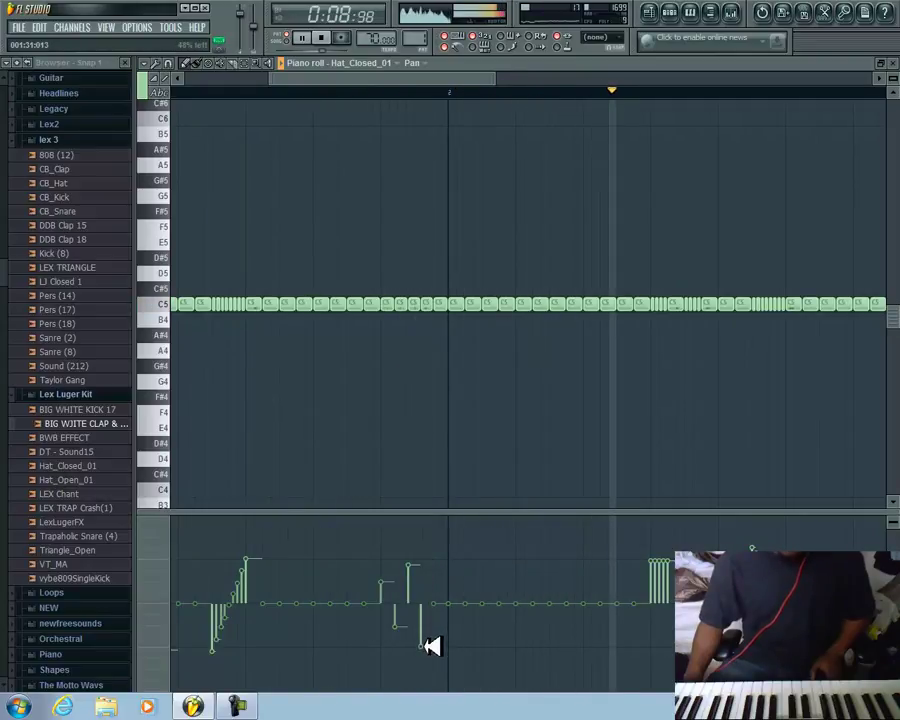
Close the hat piano roll and stop playback of the pattern.
left_click(893, 64)
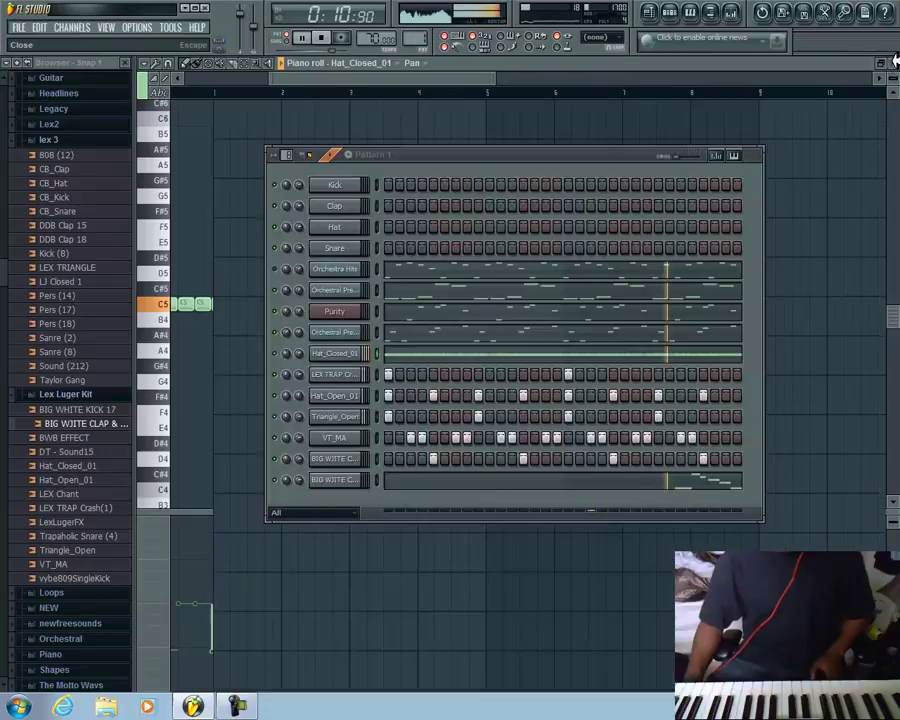
left_click(324, 37)
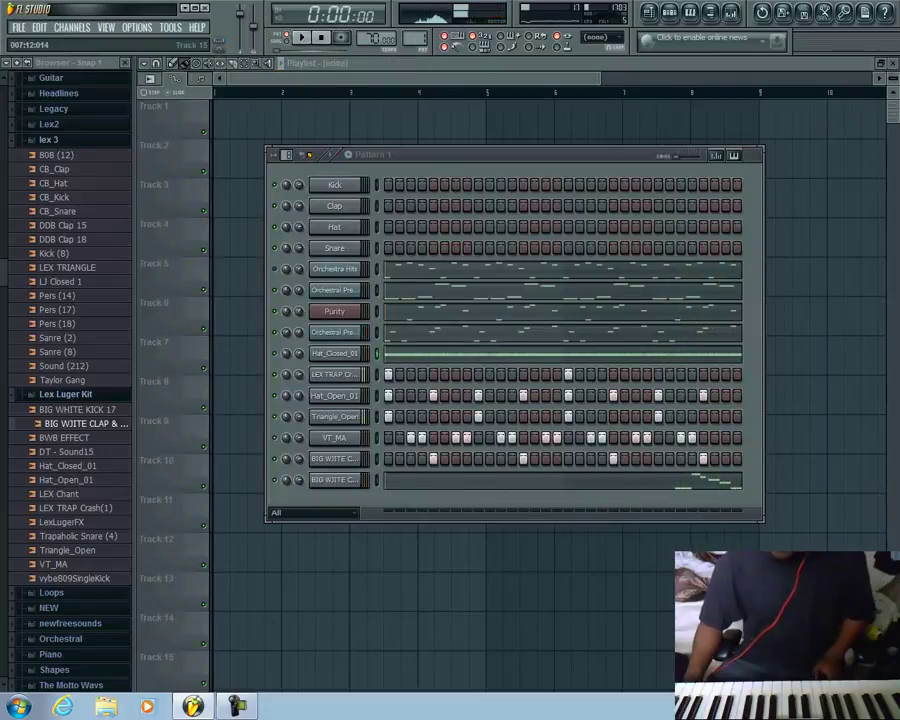
left_click(250, 705)
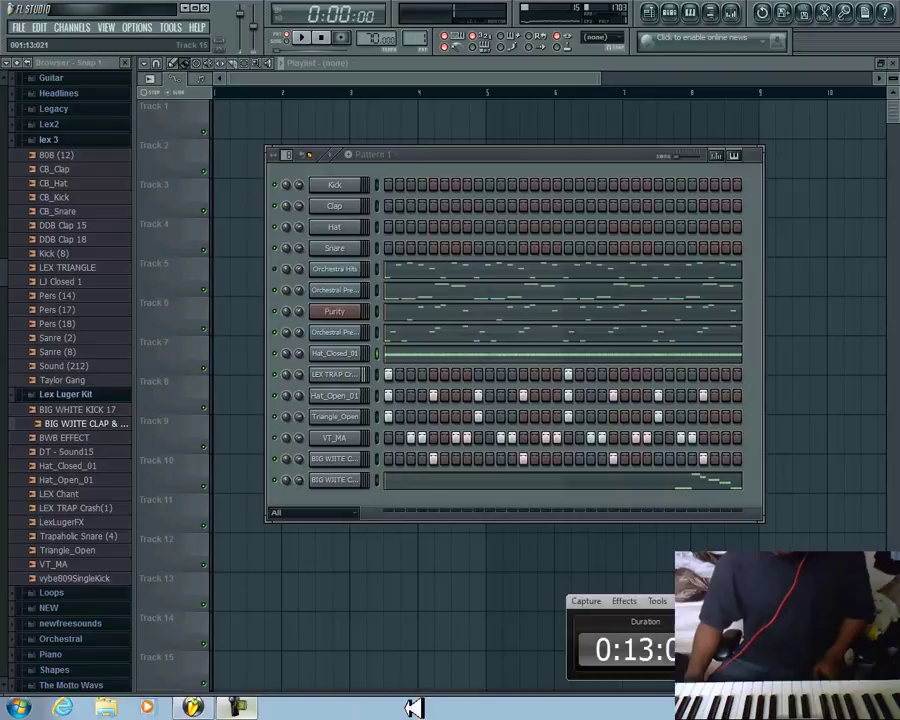